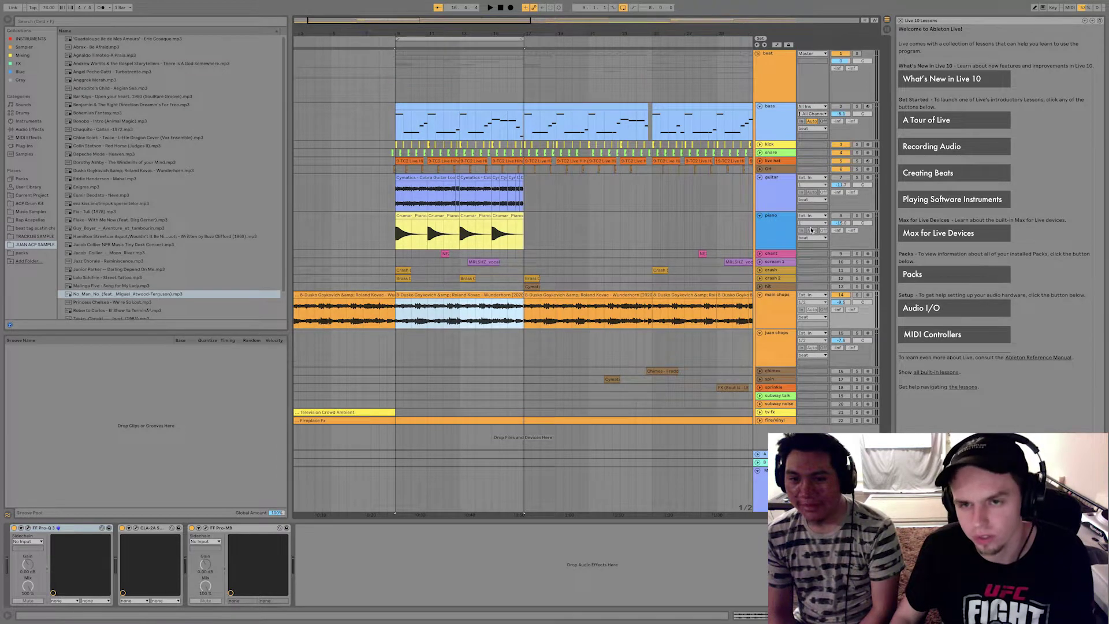
# Select the first bass clip and play back the beat from its start, examining the arrangement around it.
pyautogui.click(404, 108)
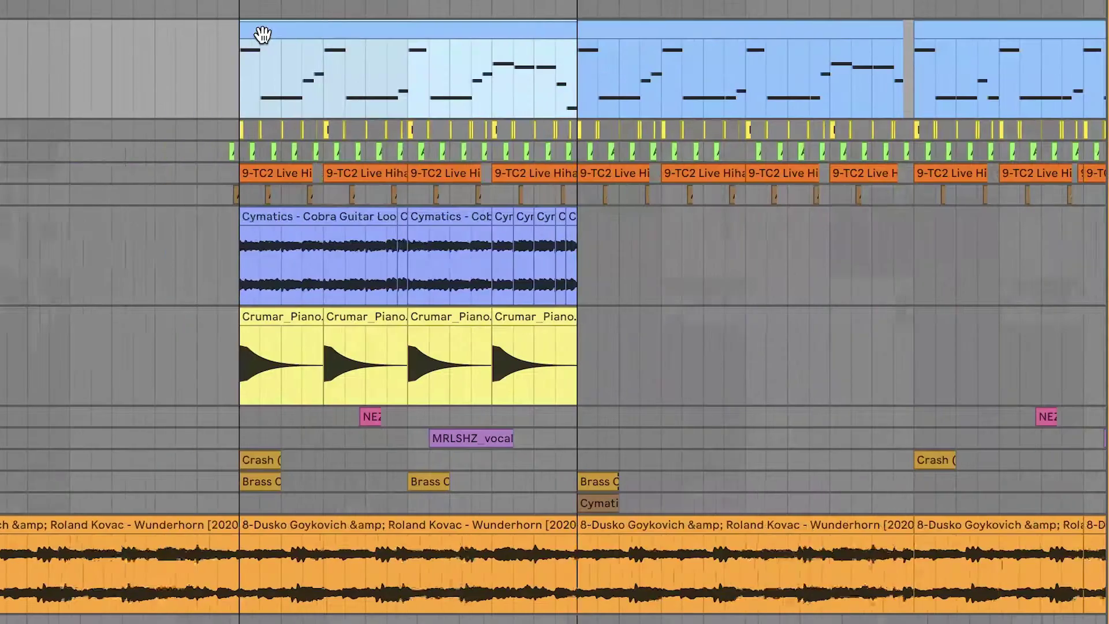
pyautogui.press('space')
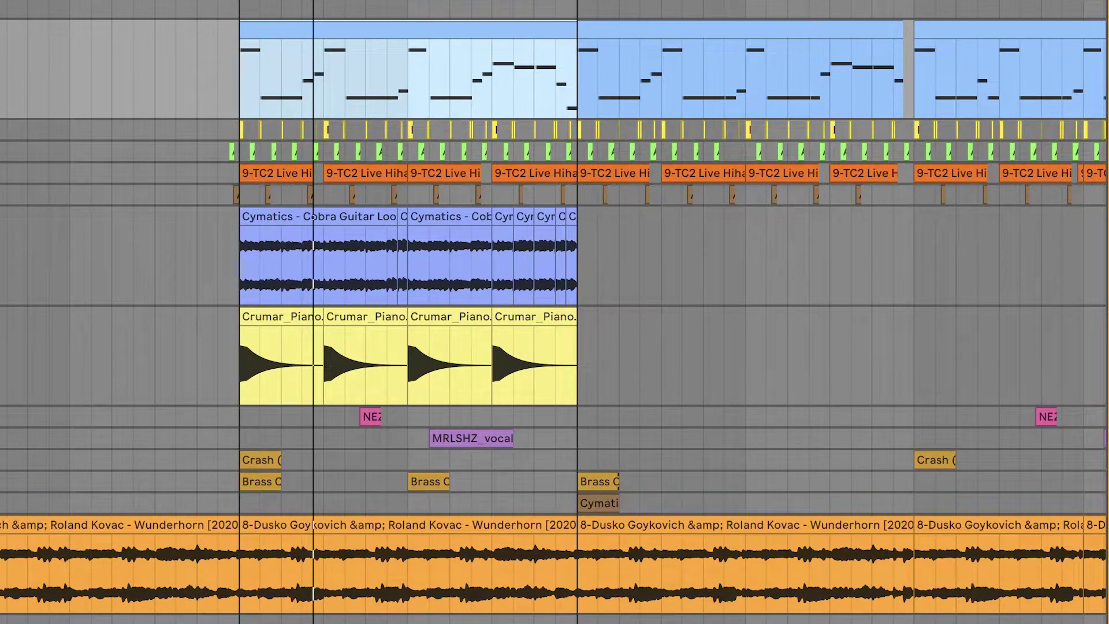
pyautogui.press('-')
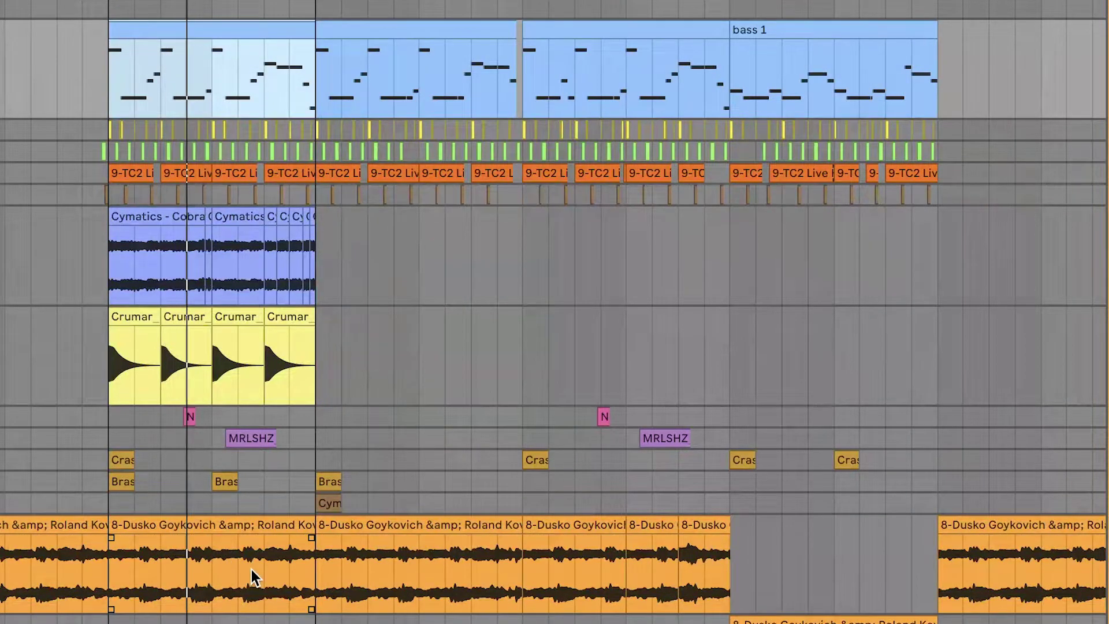
pyautogui.press('+')
pyautogui.press('+')
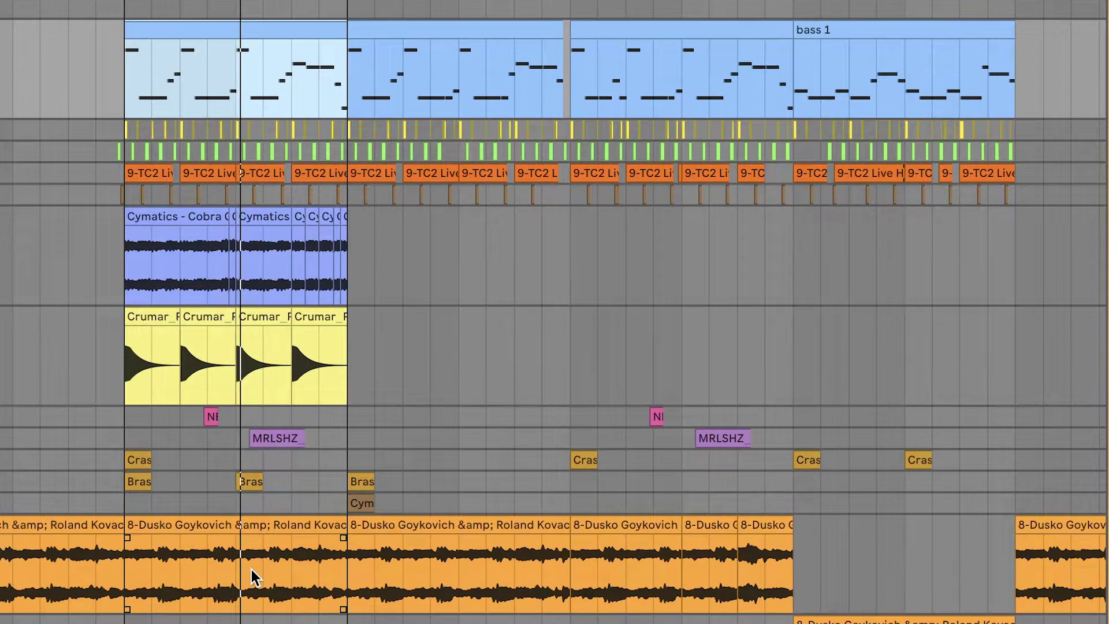
# Select the main chops clip beneath the first bass section and view it within the wider arrangement.
pyautogui.scroll(-1, 251, 570)
pyautogui.click(260, 527)
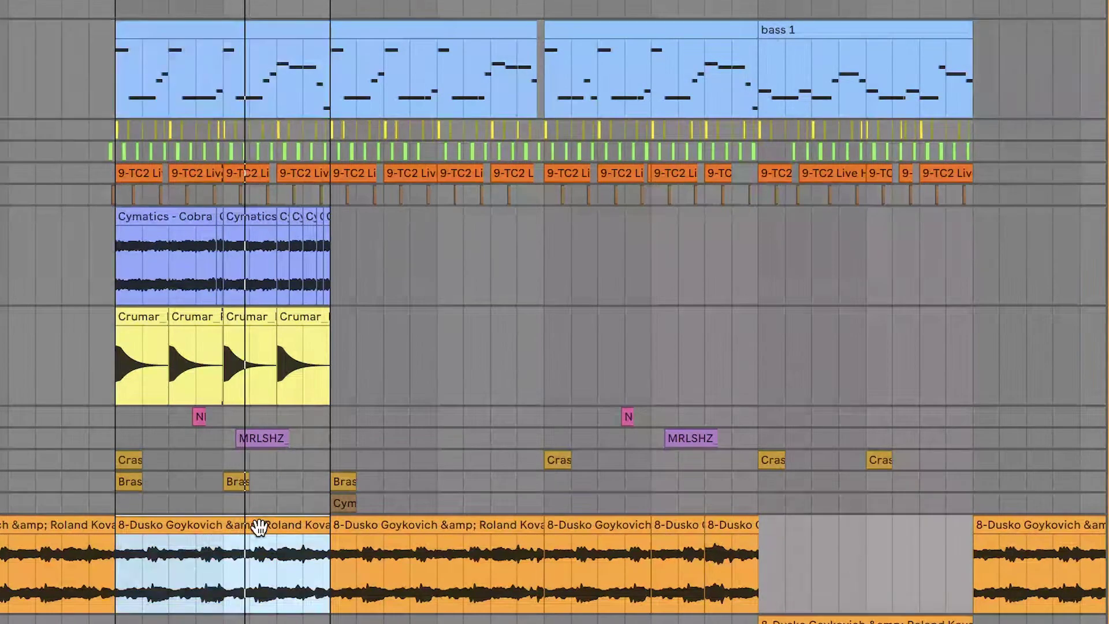
pyautogui.press('-')
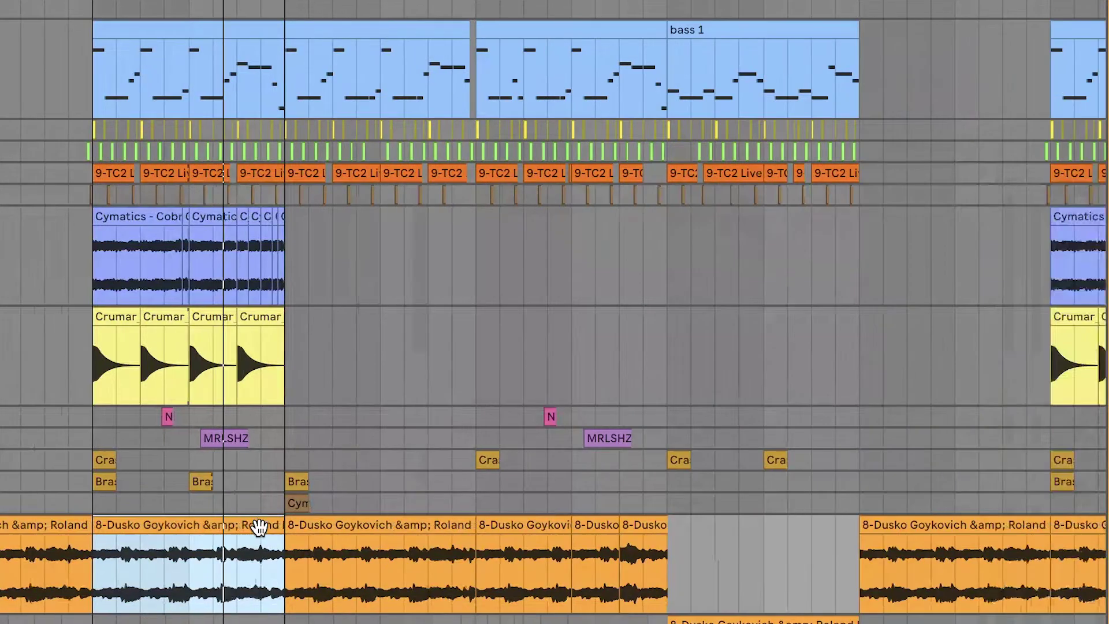
pyautogui.scroll(3, 259, 527)
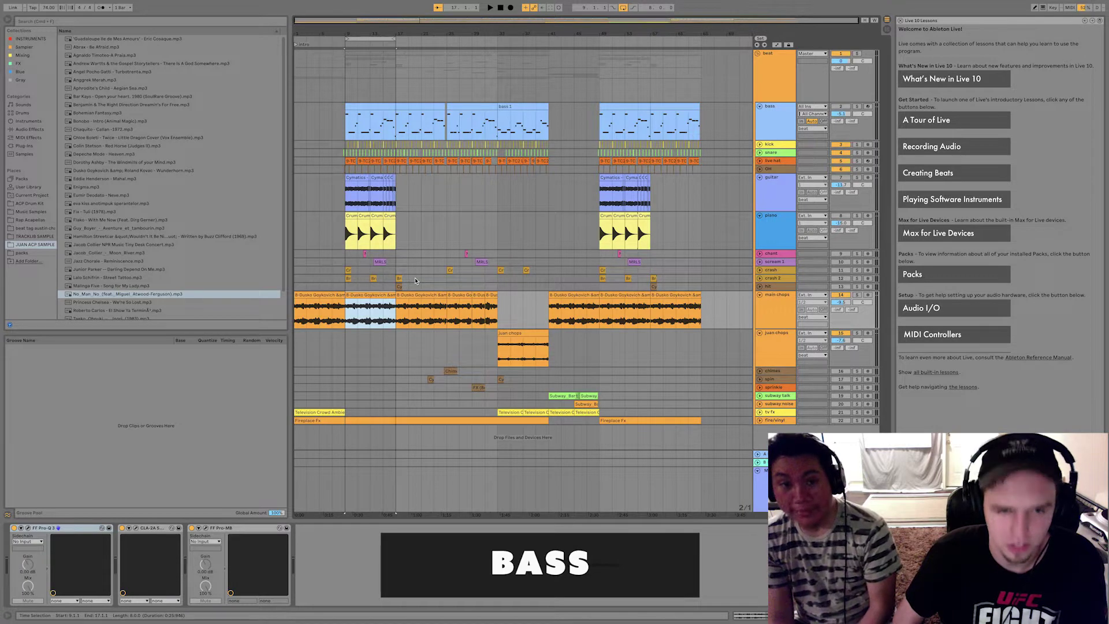
# Listen to the first bass clip, followed by the main chops clip in the same section, while following the playback.
pyautogui.click(366, 106)
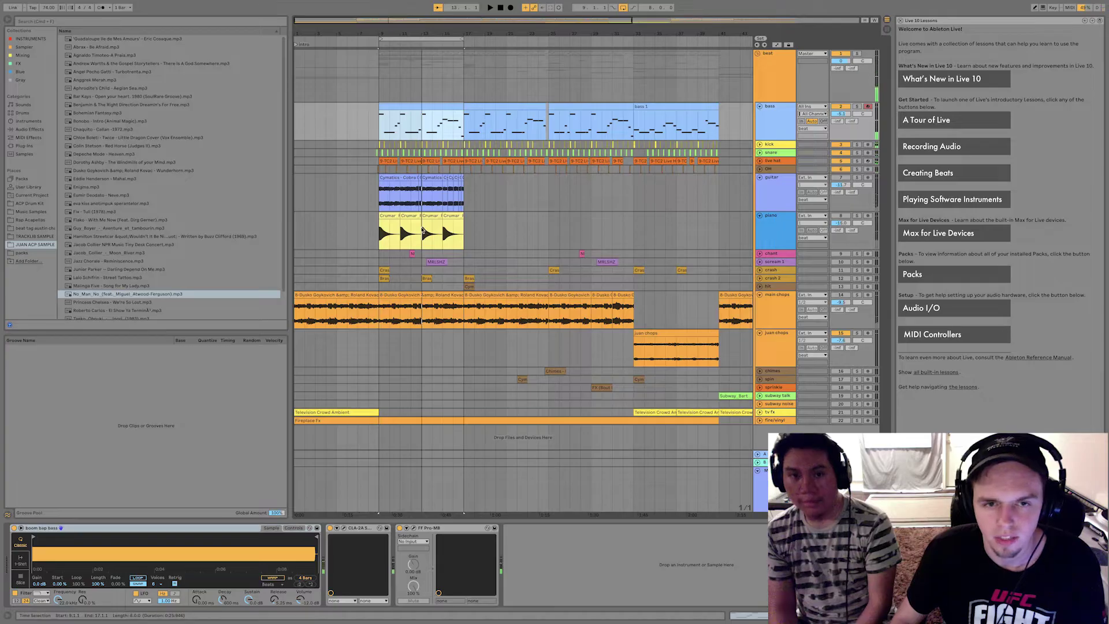
pyautogui.click(777, 302)
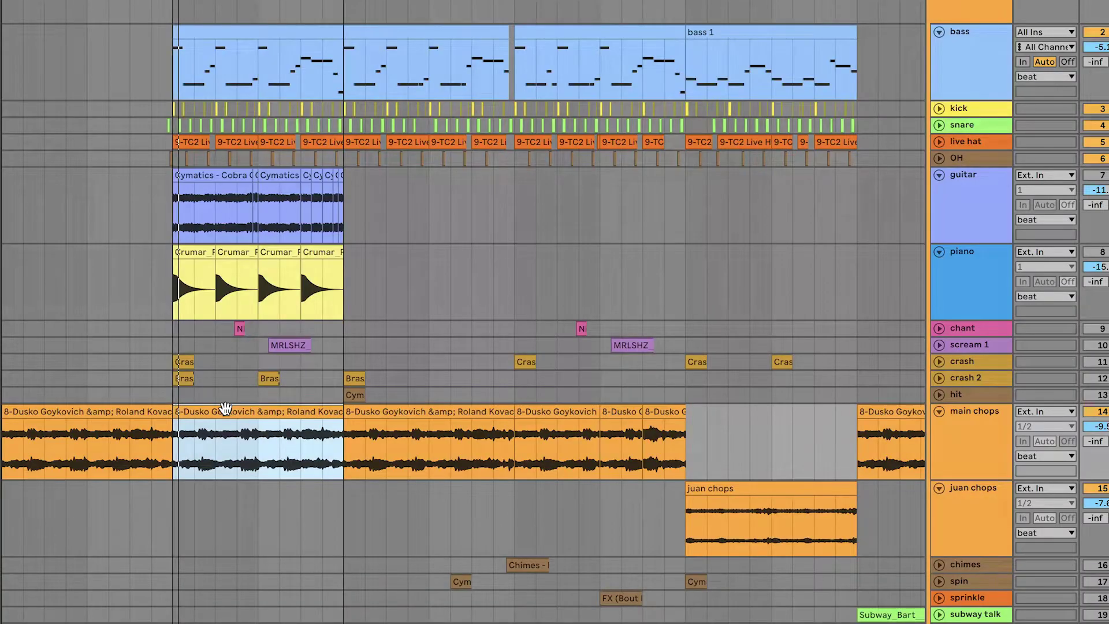
pyautogui.press('+')
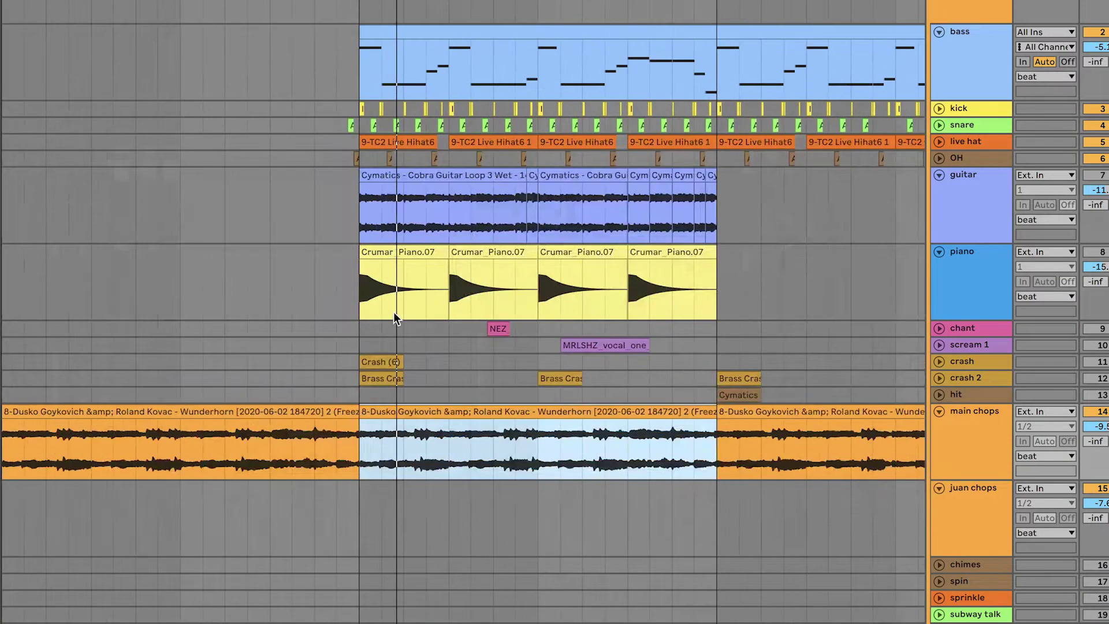
pyautogui.press('-')
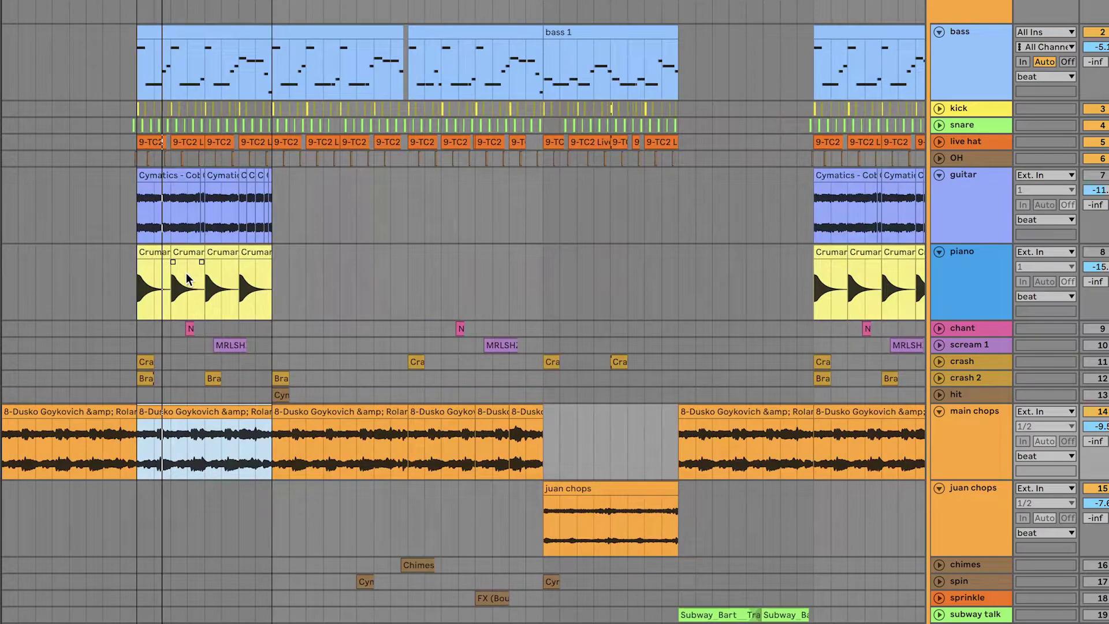
pyautogui.press('+')
pyautogui.scroll(3, 201, 274)
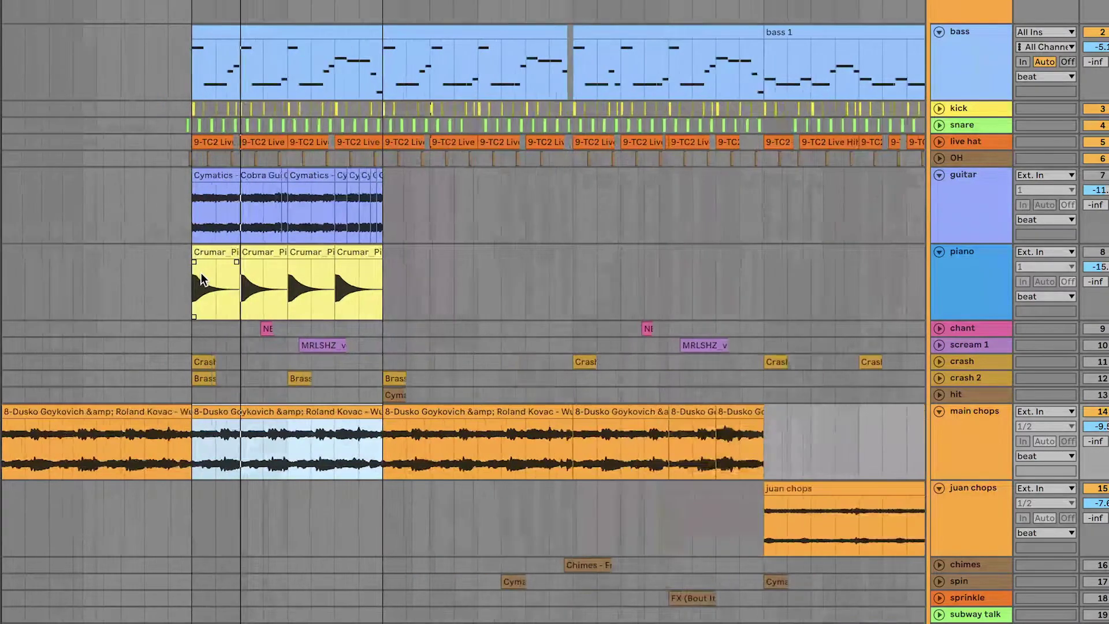
pyautogui.scroll(6, 303, 364)
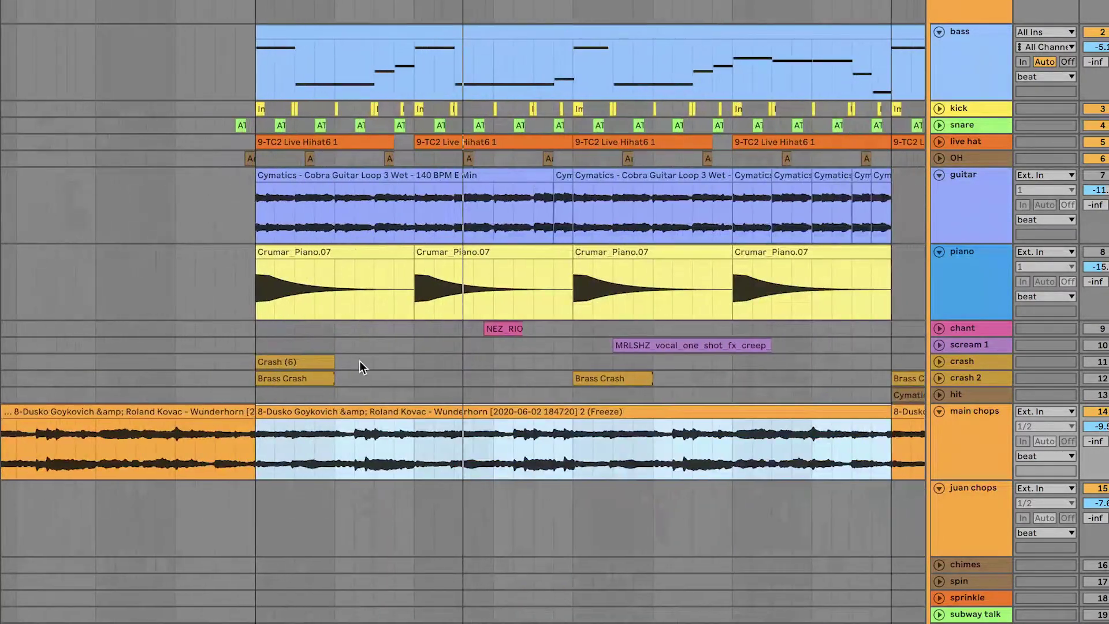
pyautogui.scroll(-3, 359, 362)
pyautogui.scroll(-1, 360, 365)
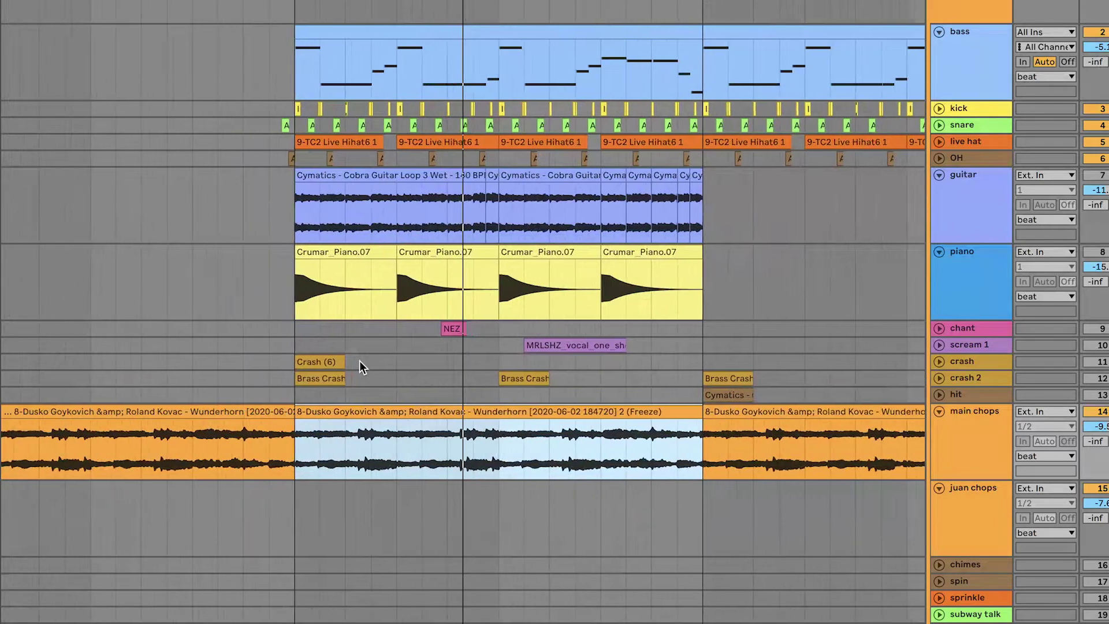
pyautogui.press('-')
pyautogui.press('-')
pyautogui.press('-')
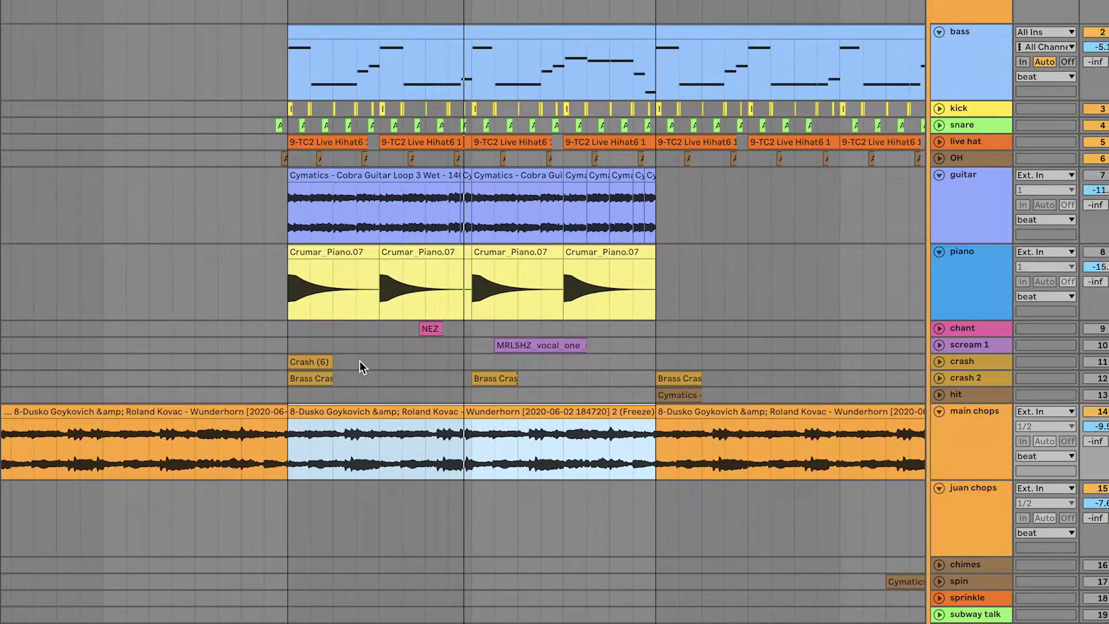
pyautogui.press('-')
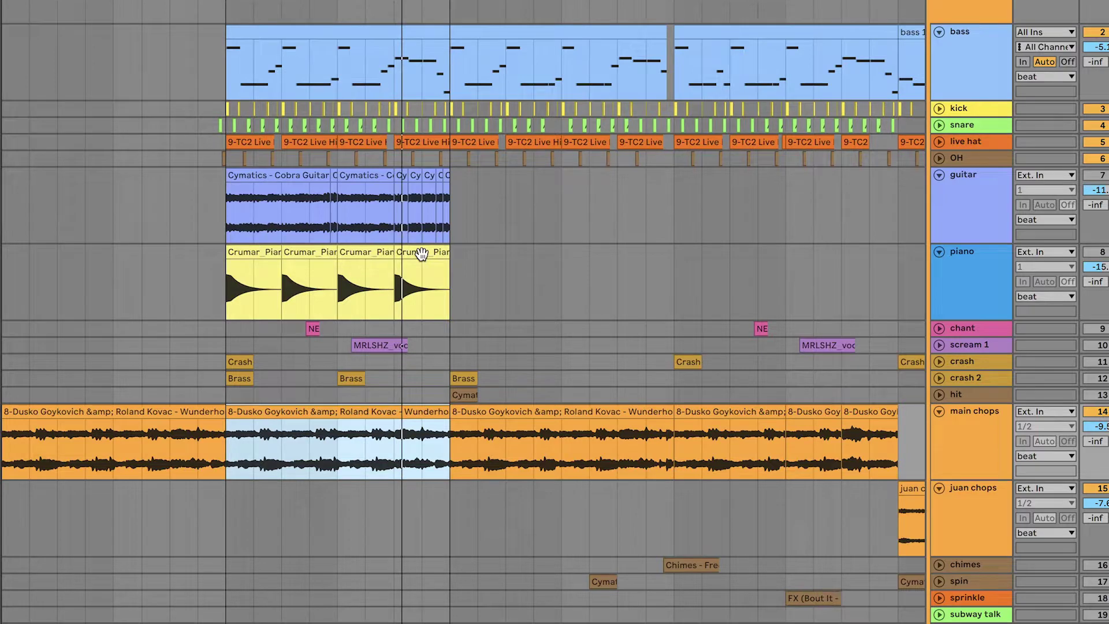
pyautogui.press('-')
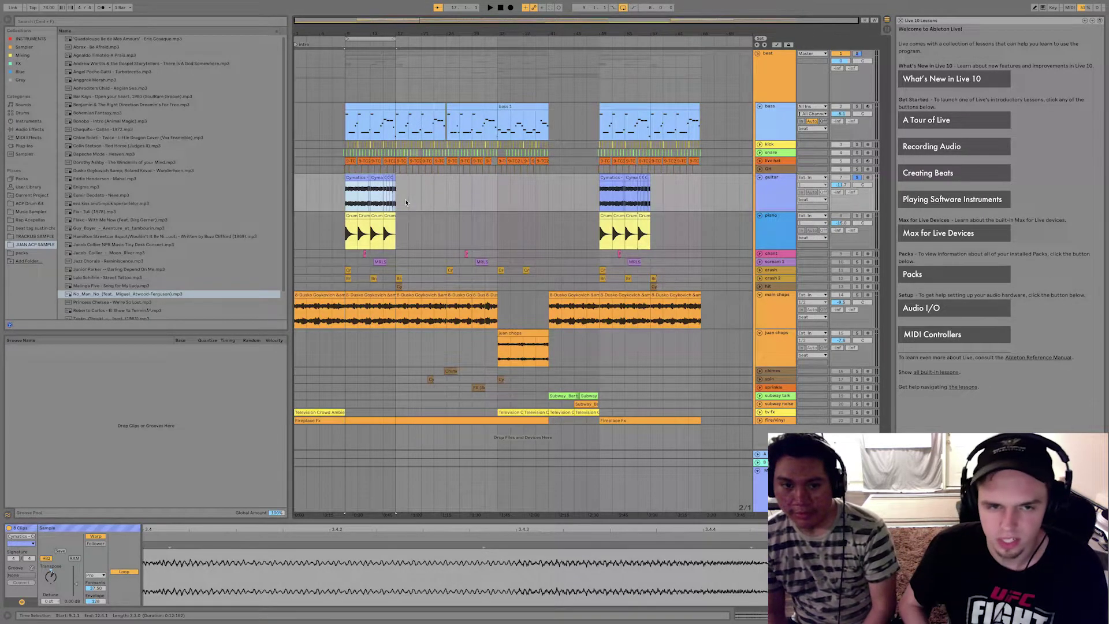
# Show the guitar track's effects chain and play back its first group of Cymatics Cobra Guitar Loop clips.
pyautogui.click(768, 193)
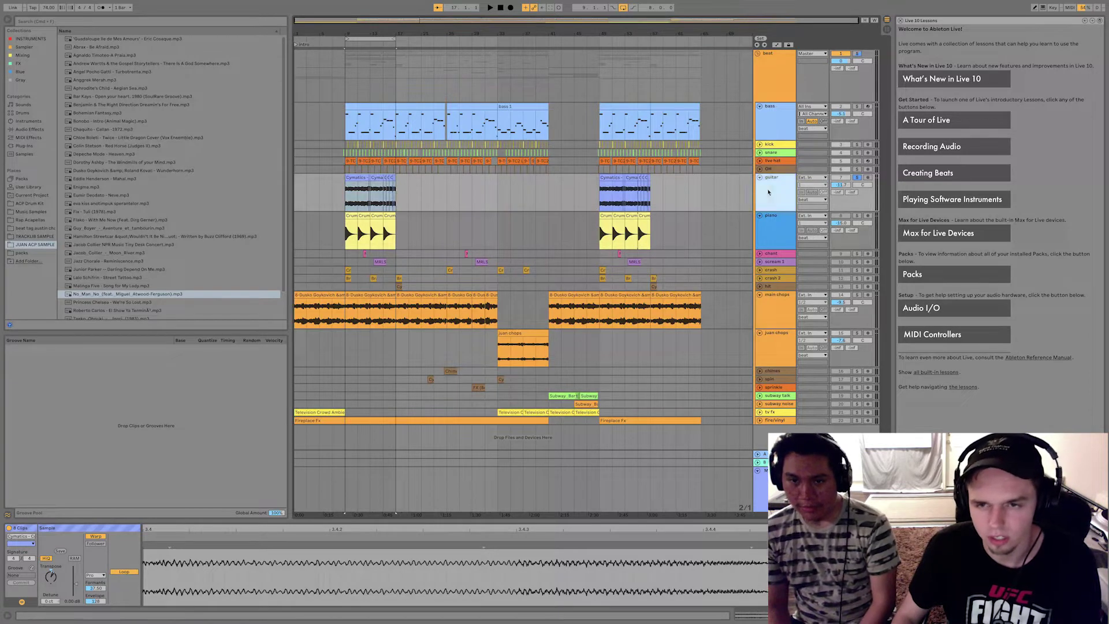
pyautogui.click(368, 185)
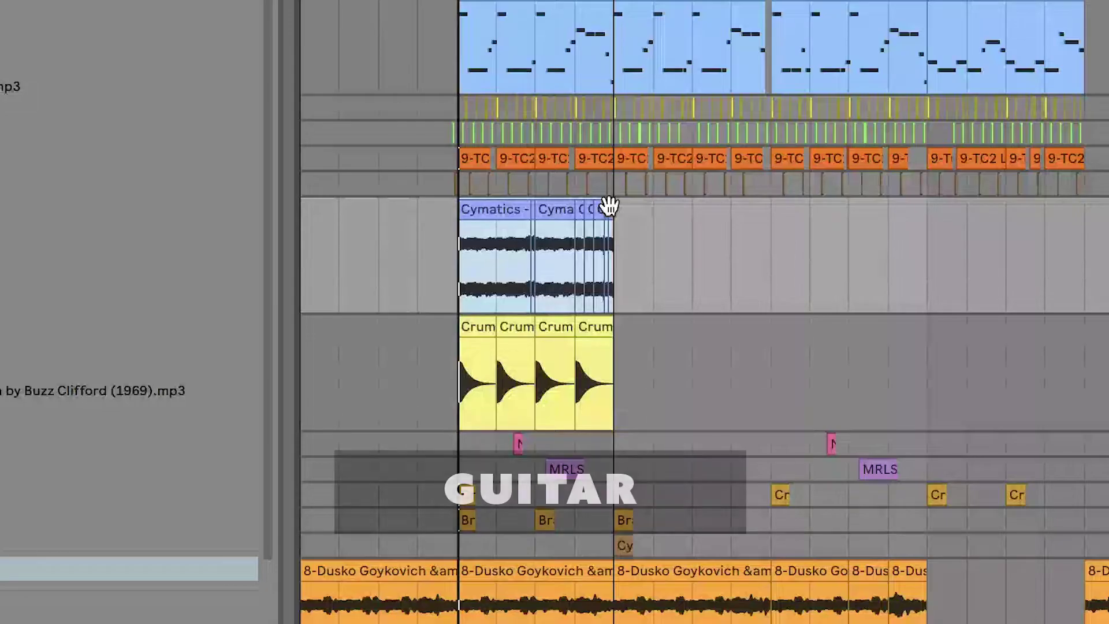
pyautogui.press('space')
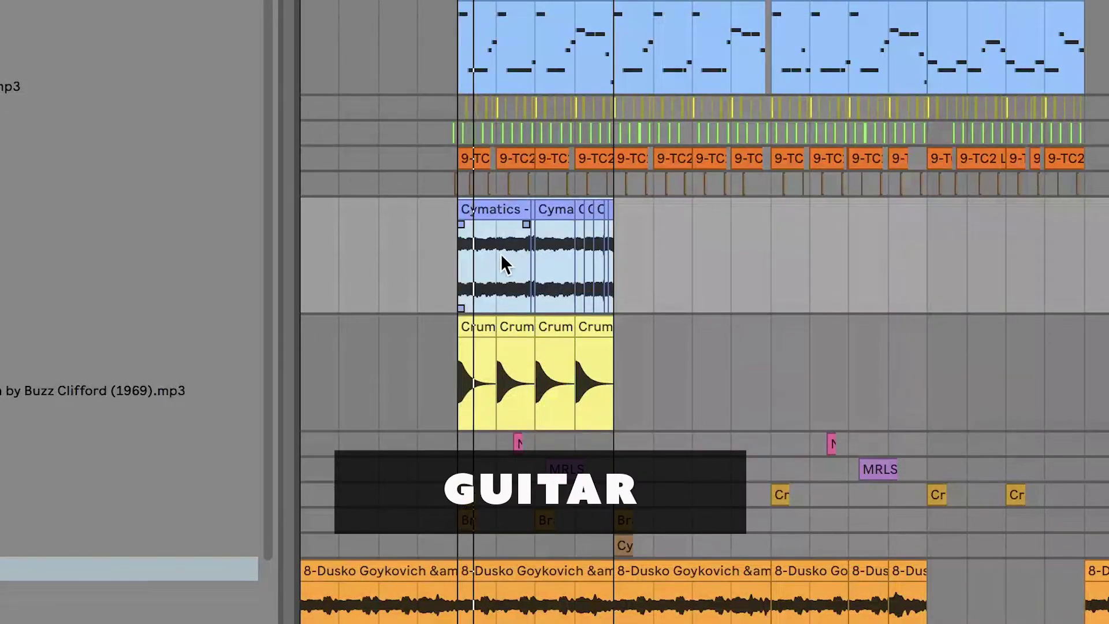
pyautogui.scroll(1, 501, 255)
pyautogui.hscroll(-1, 501, 262)
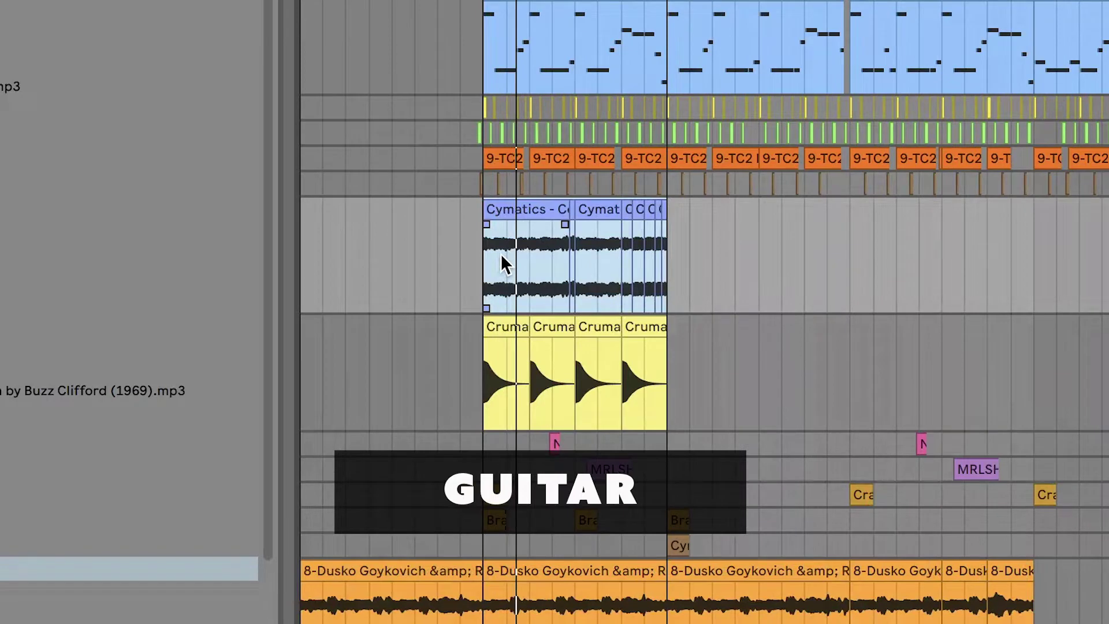
pyautogui.scroll(-1, 500, 264)
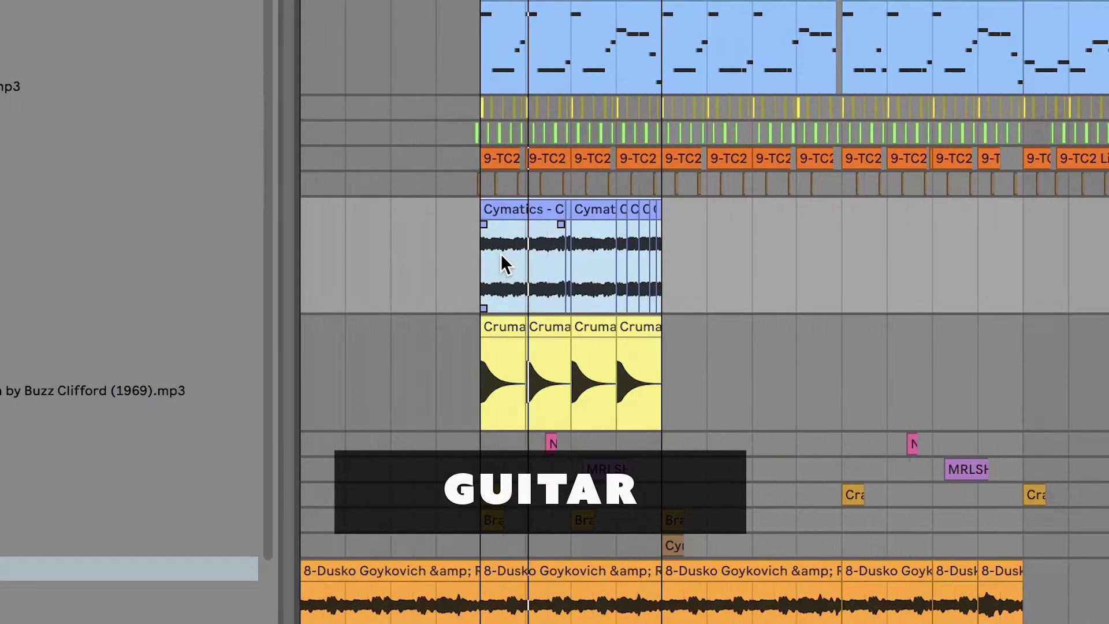
pyautogui.scroll(-1, 501, 254)
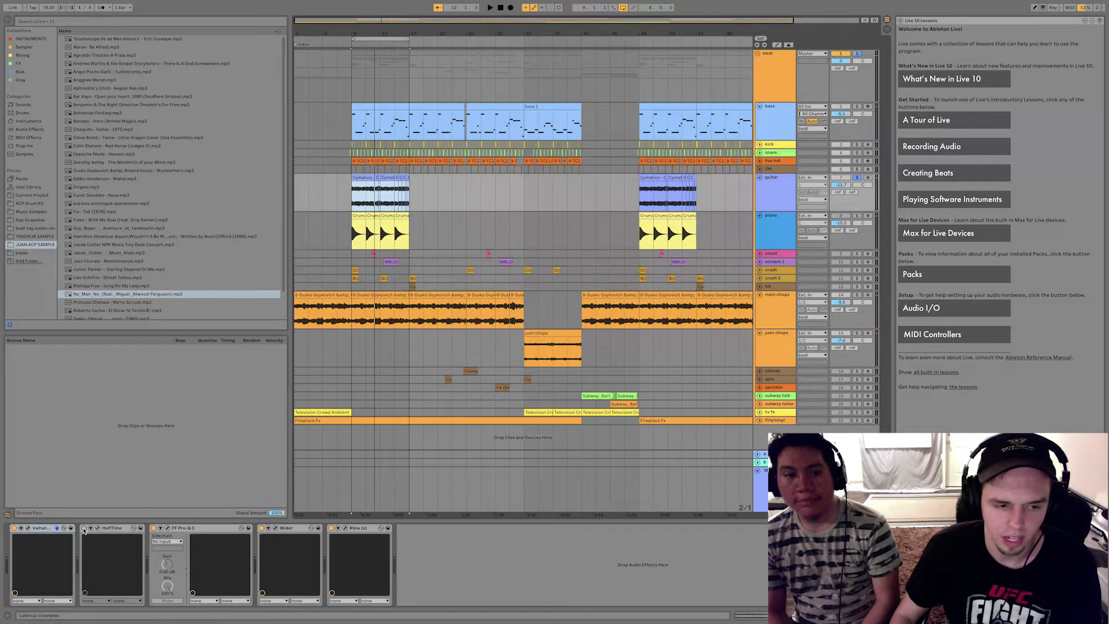
pyautogui.click(364, 176)
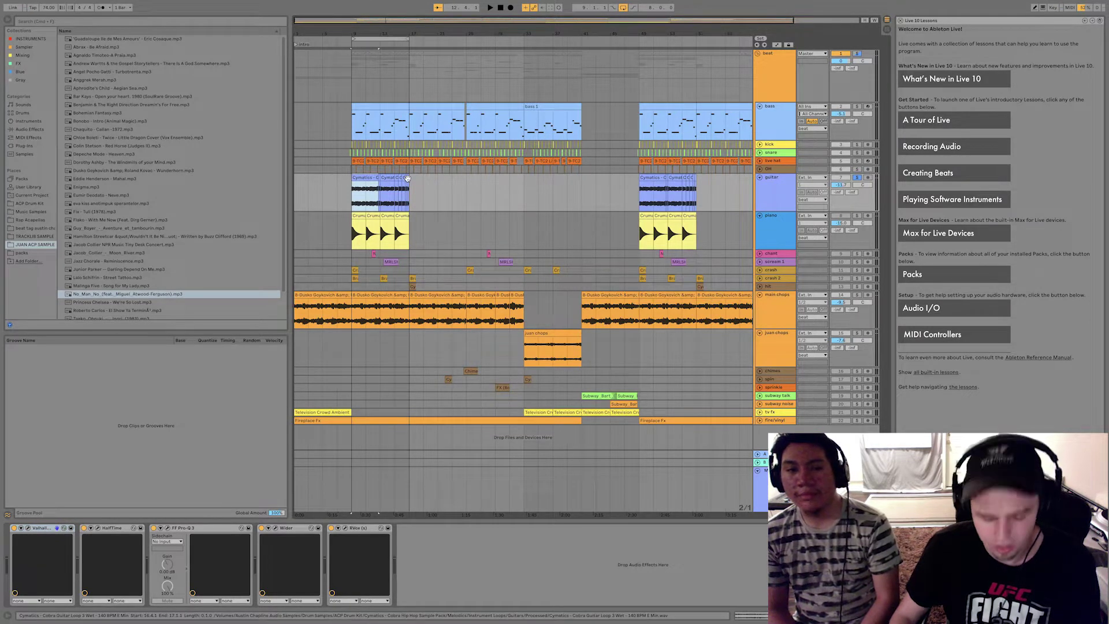
pyautogui.moveTo(406, 178); pyautogui.dragTo(373, 180)
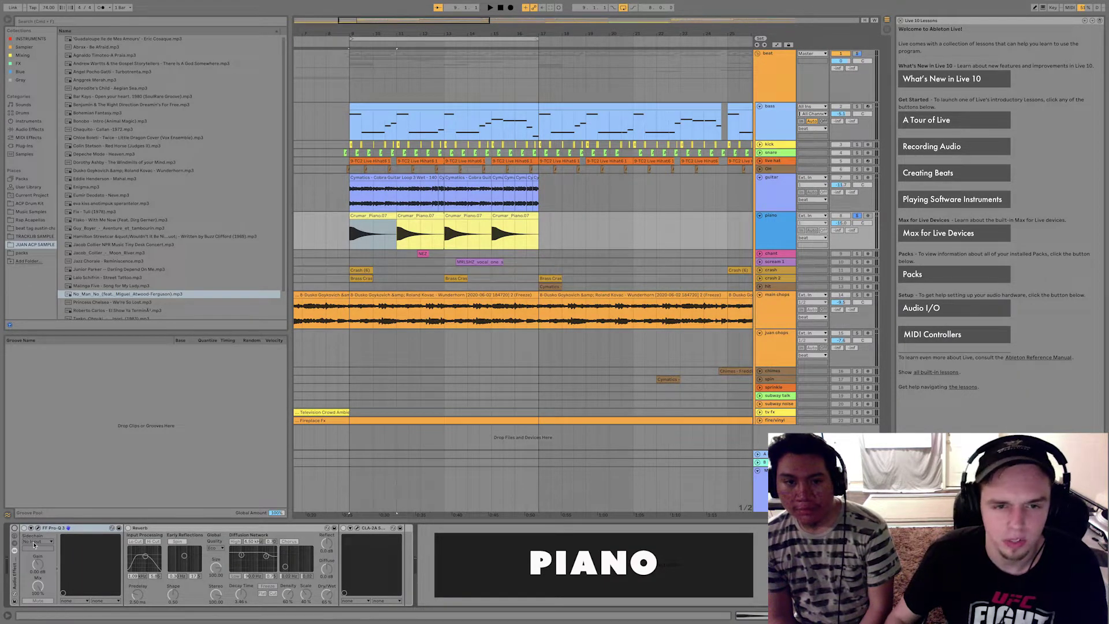
# Play the first two Crumar_Piano.07 clips on the piano track without effects.
pyautogui.click(371, 216)
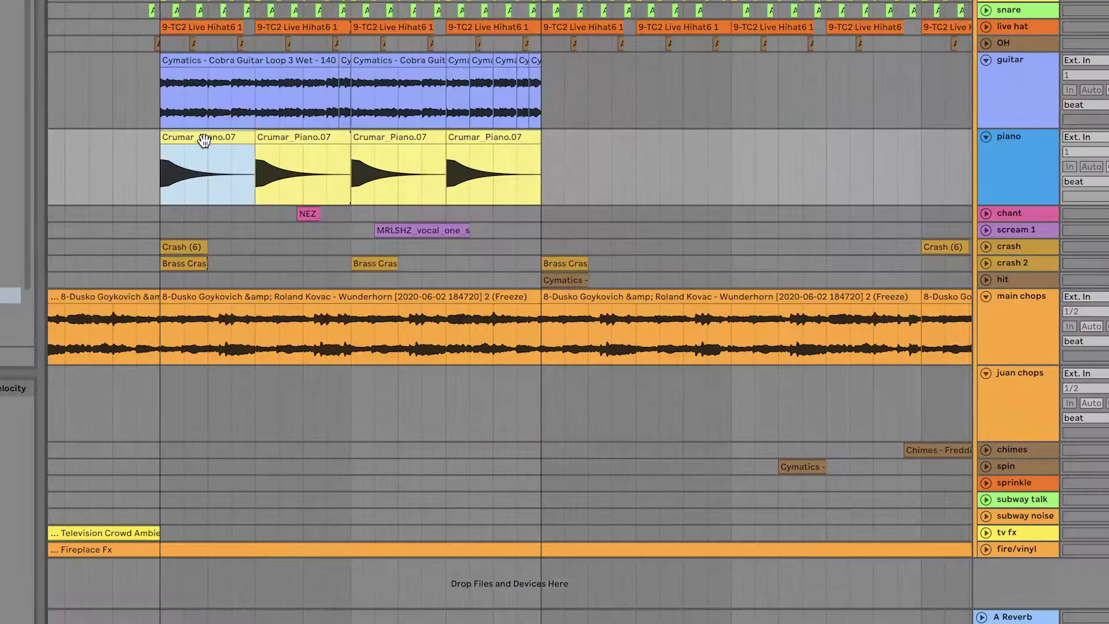
pyautogui.press('space')
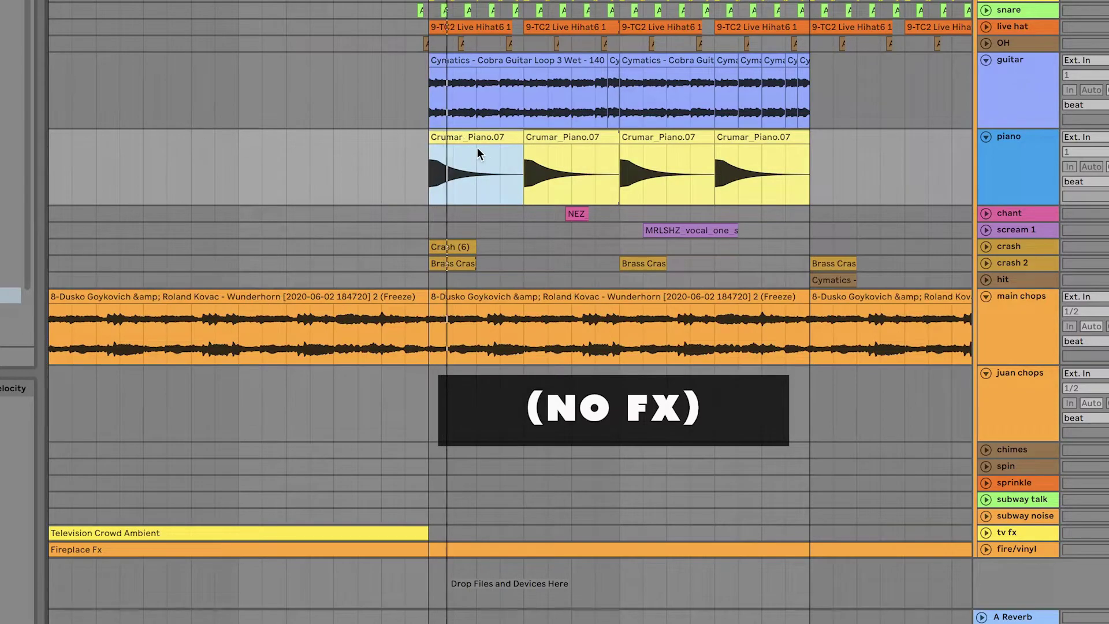
pyautogui.press('-')
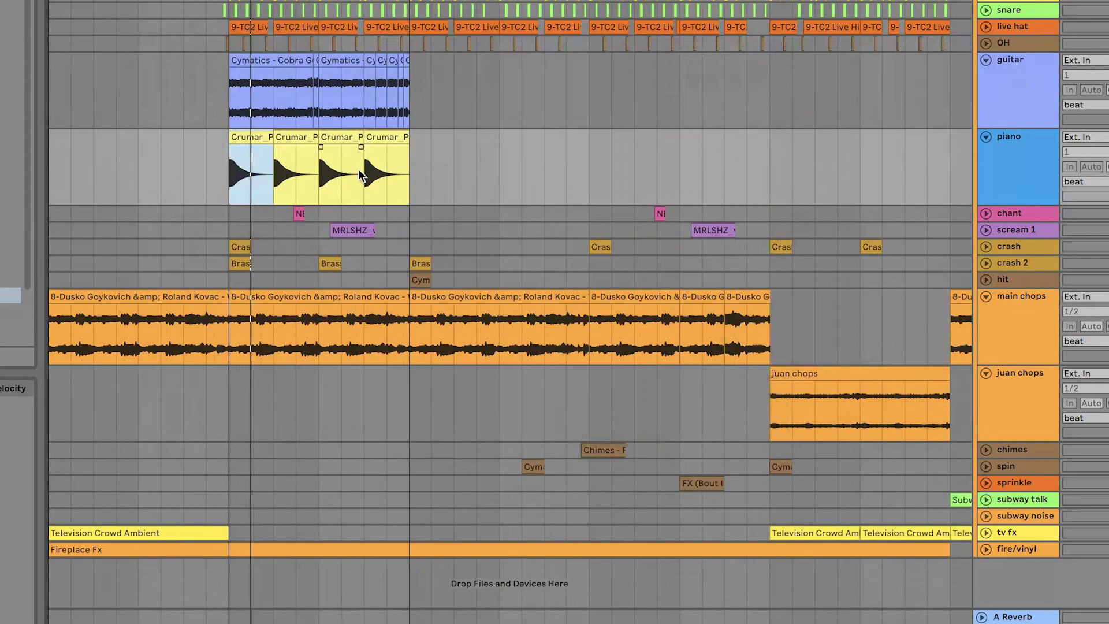
pyautogui.click(305, 139)
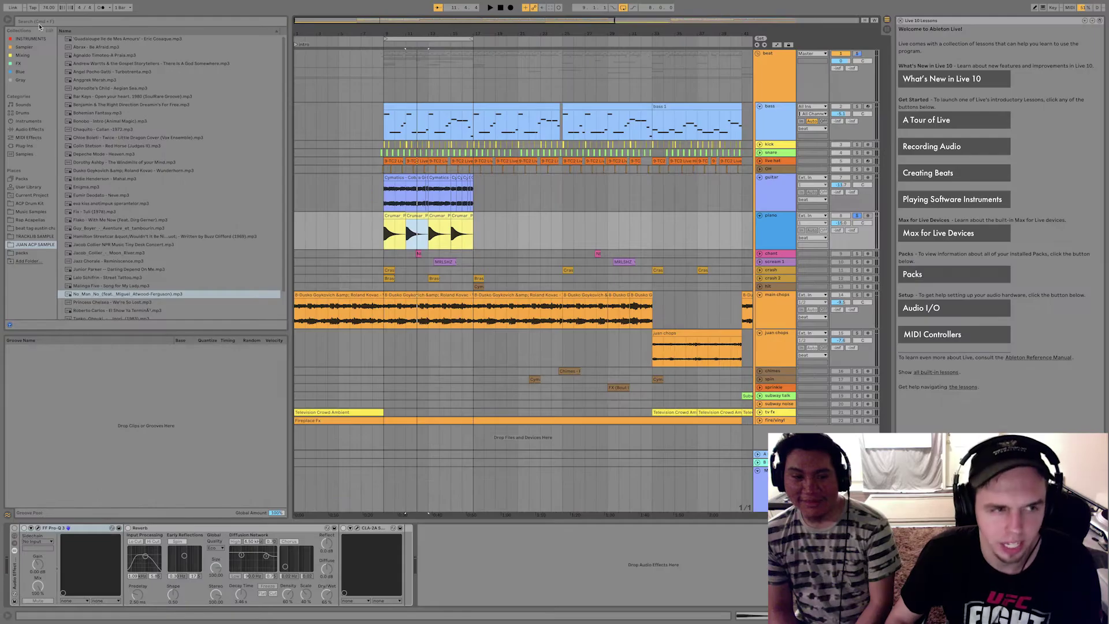
# Select the main chops clip under the piano section, then show the piano track's effects chain and its first clip.
pyautogui.click(433, 295)
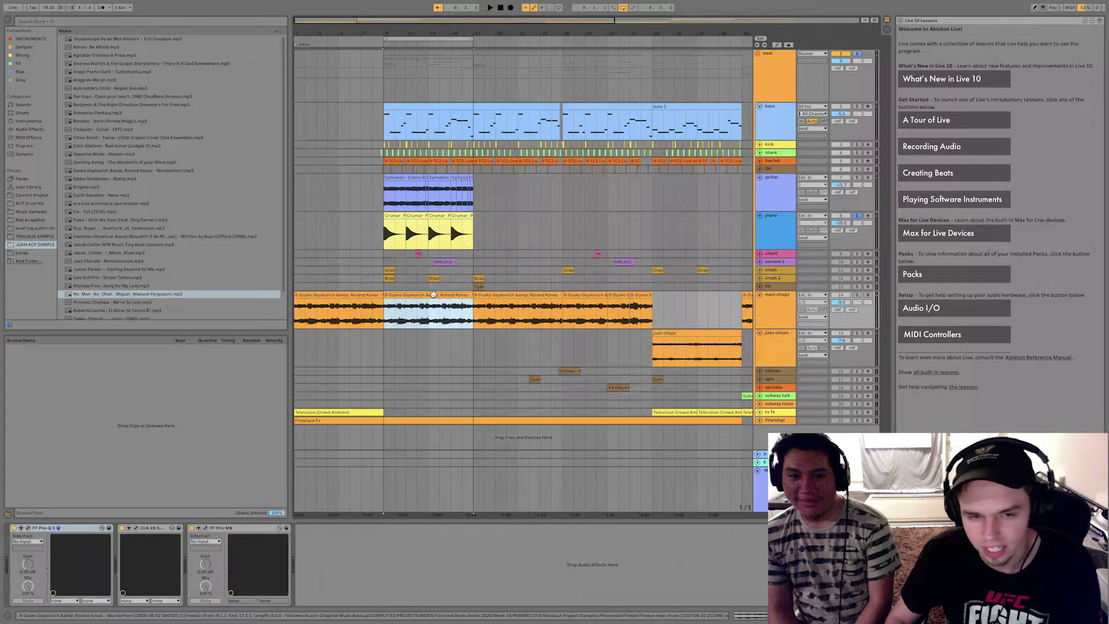
pyautogui.click(414, 230)
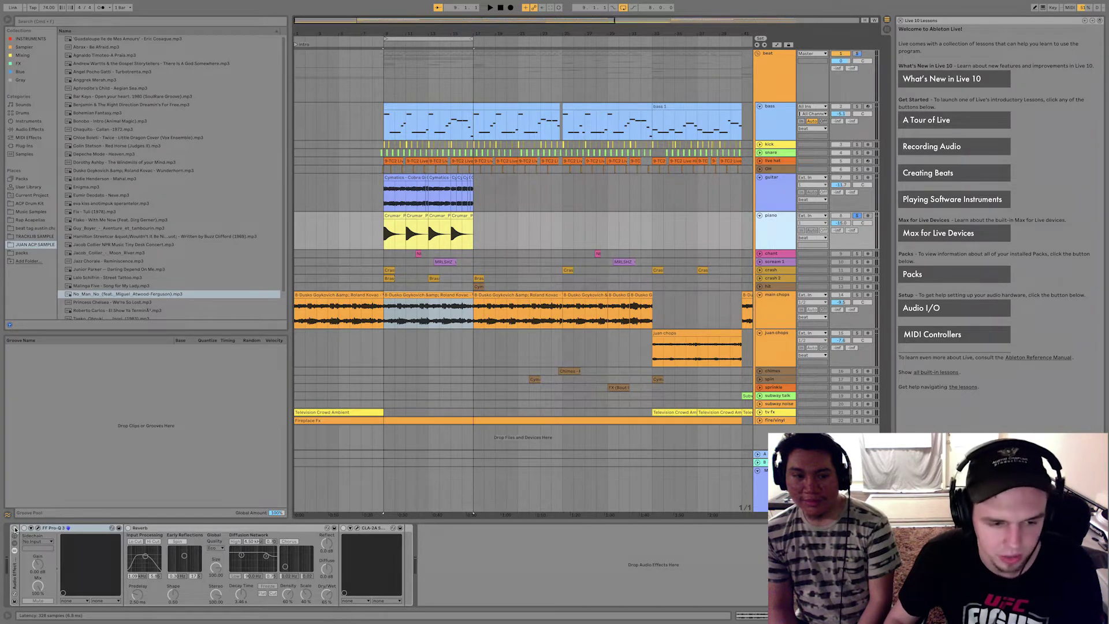
pyautogui.click(408, 235)
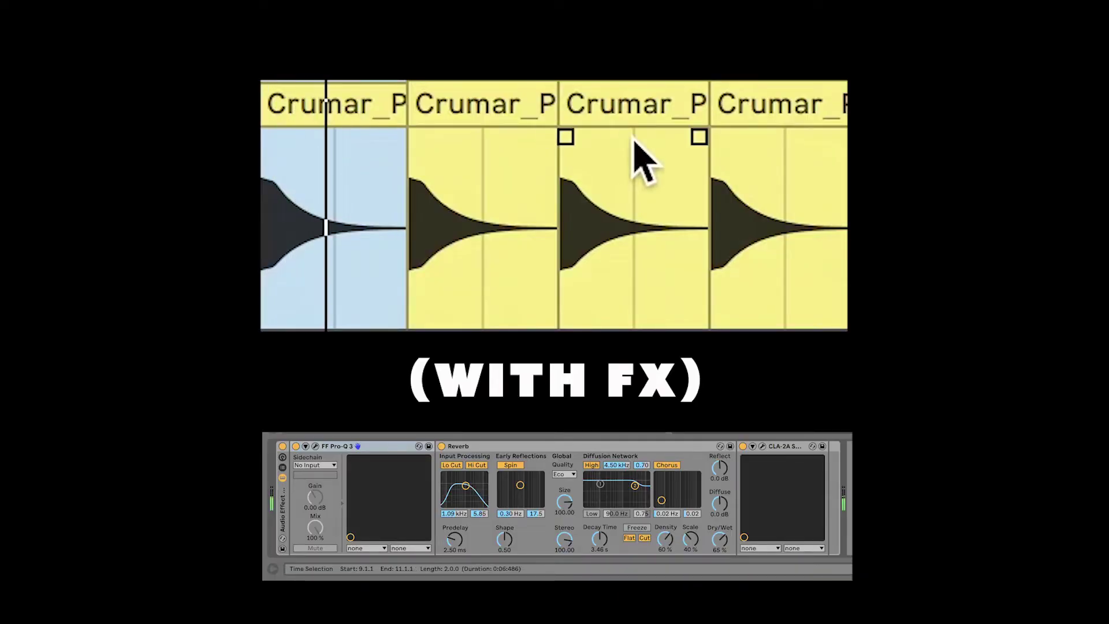
# Listen to the second Crumar_Piano.07 clip with effects on, then select the first piano clip.
pyautogui.click(487, 115)
pyautogui.press('+')
pyautogui.press('+')
pyautogui.press('+')
pyautogui.press('+')
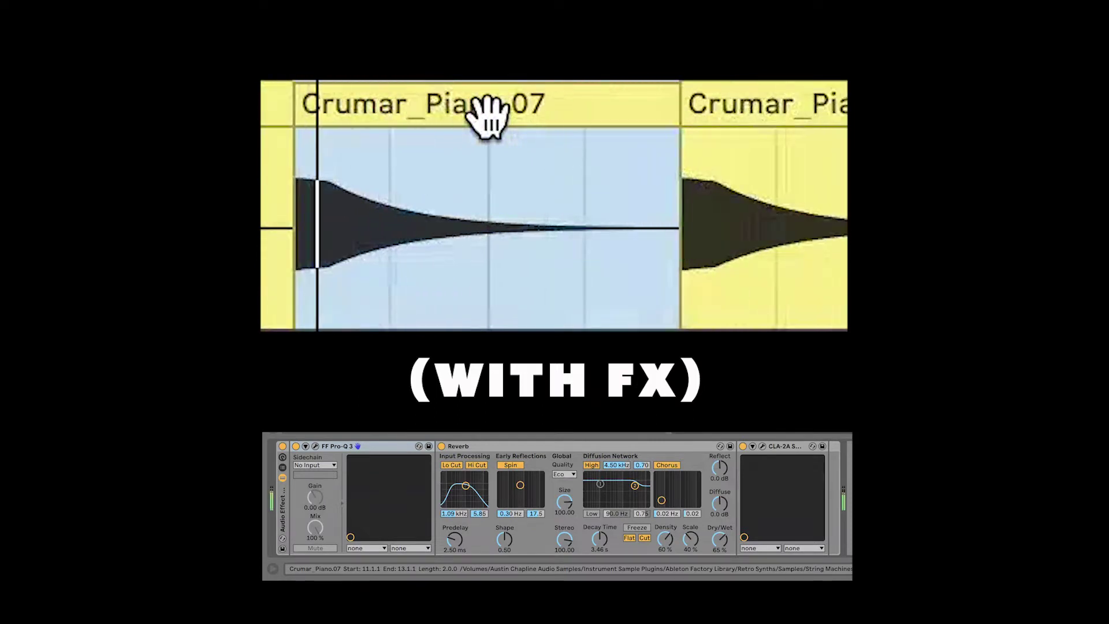
pyautogui.press('-')
pyautogui.press('-')
pyautogui.press('-')
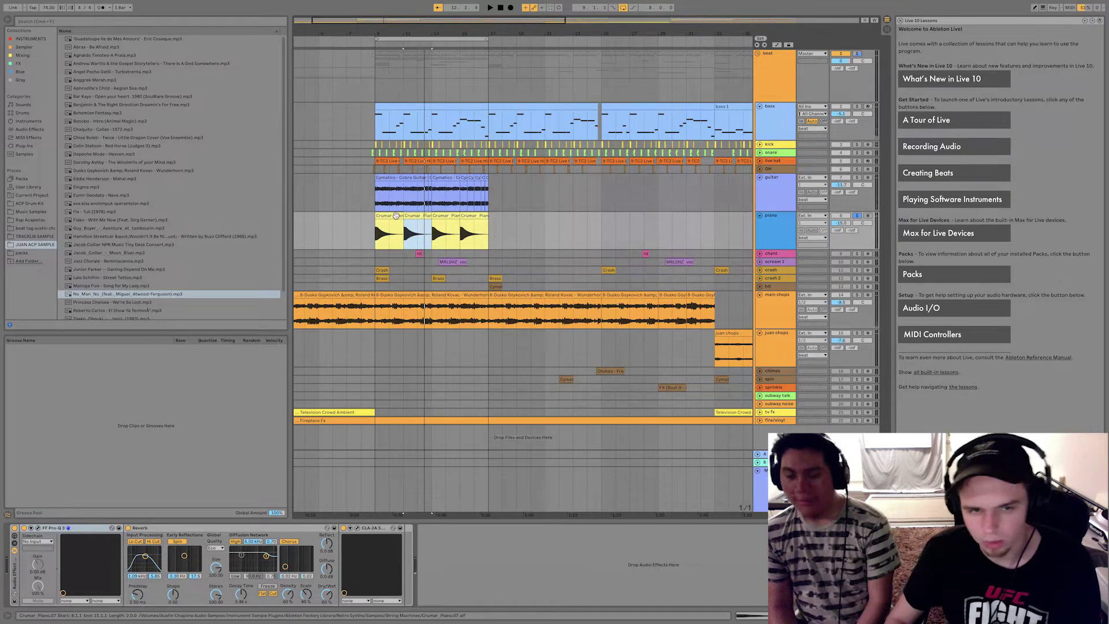
pyautogui.click(396, 216)
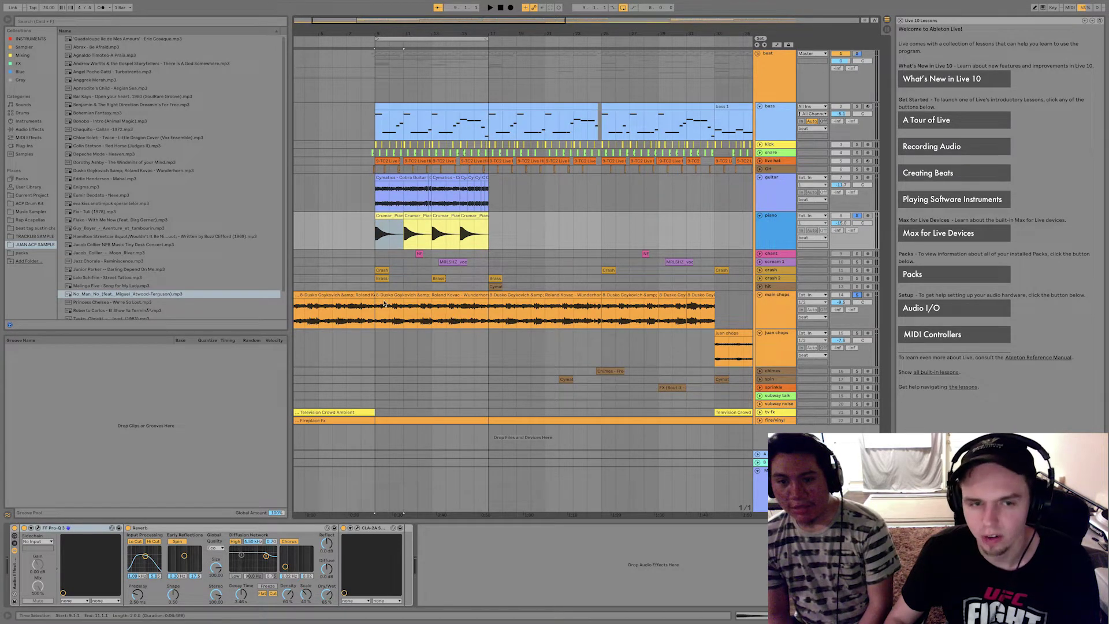
# Select a main chops clip under the piano section, then play the first MRLSHZ clip on the soloed scream 1 track.
pyautogui.click(410, 300)
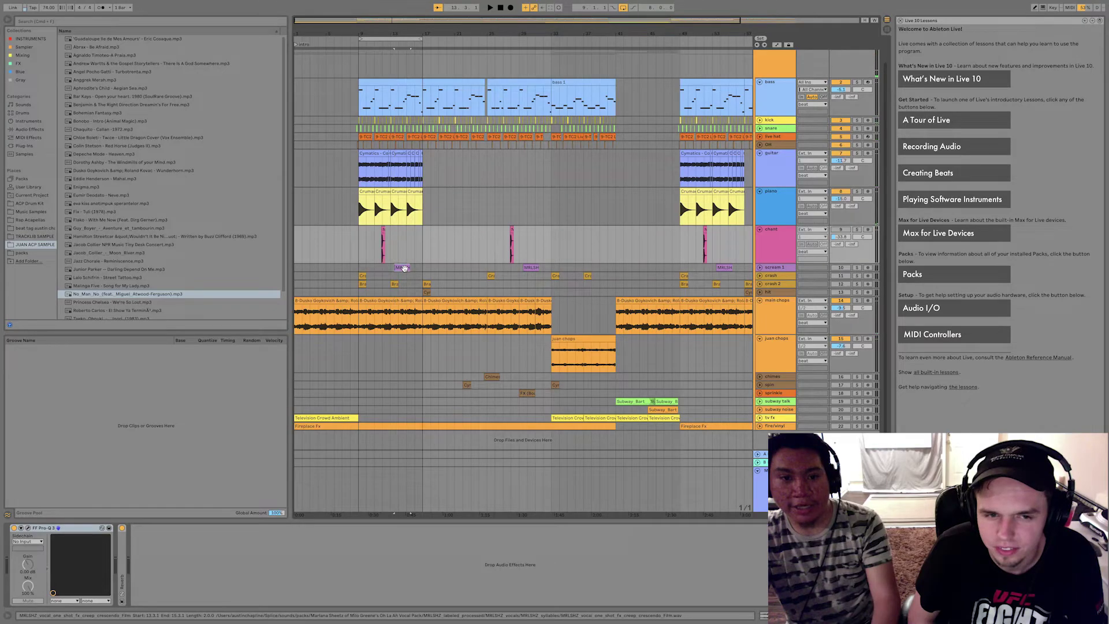
pyautogui.click(403, 268)
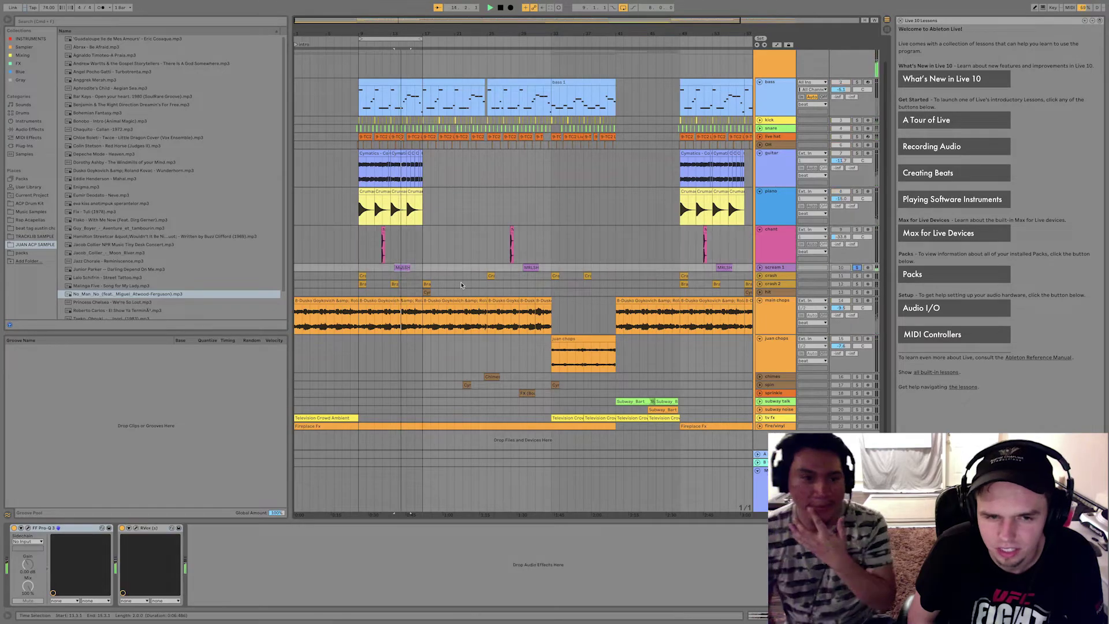
pyautogui.press('space')
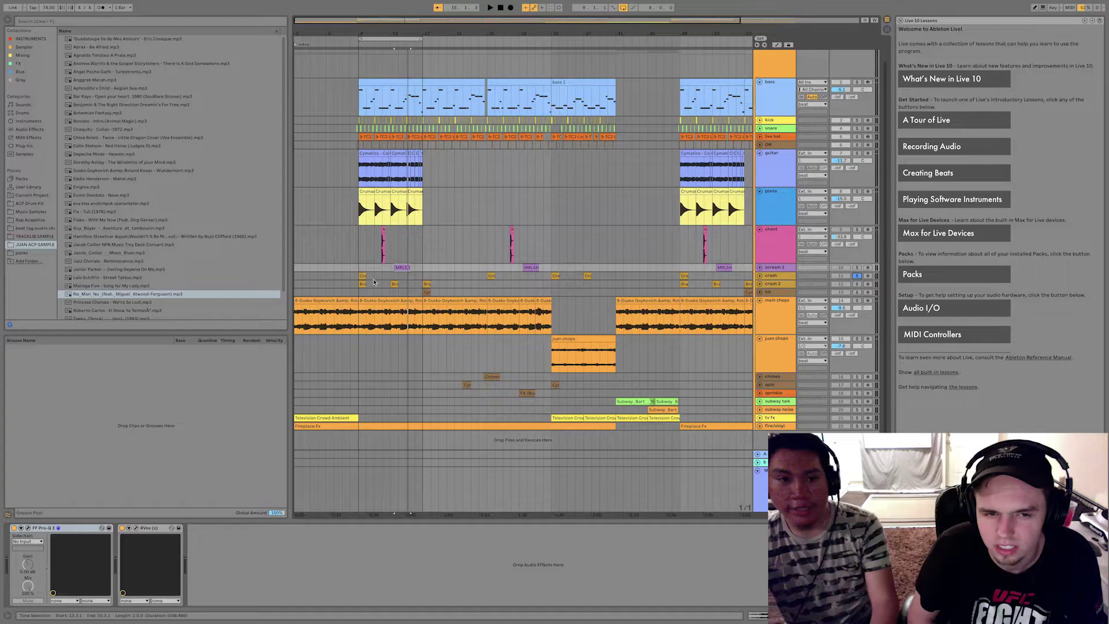
# Listen to the first clips on the crash, crash 2 and hit tracks.
pyautogui.click(360, 274)
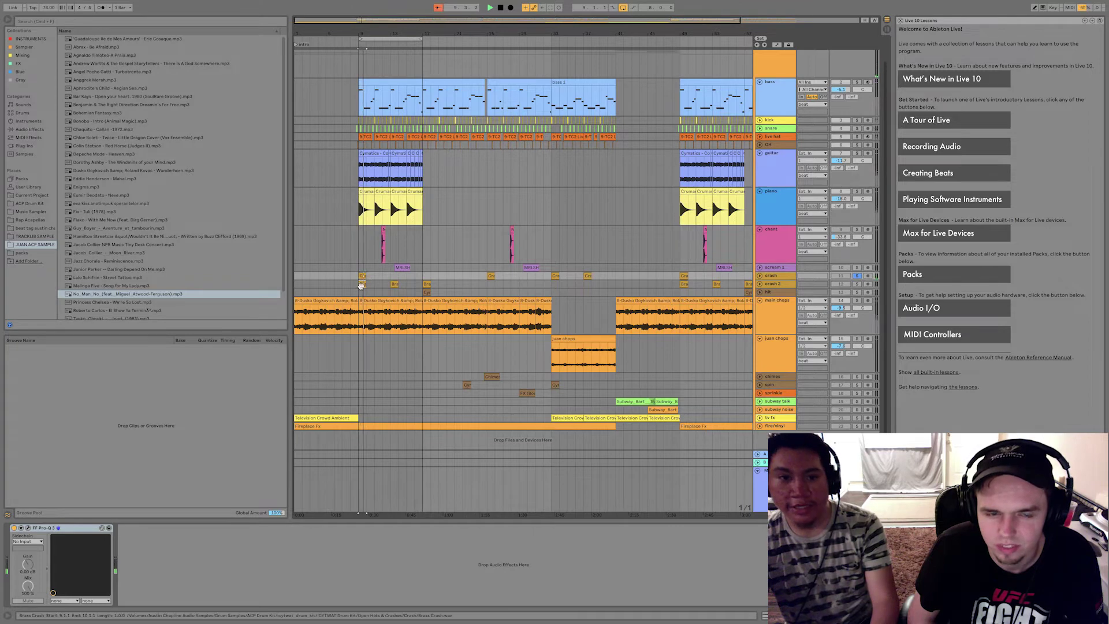
pyautogui.click(360, 285)
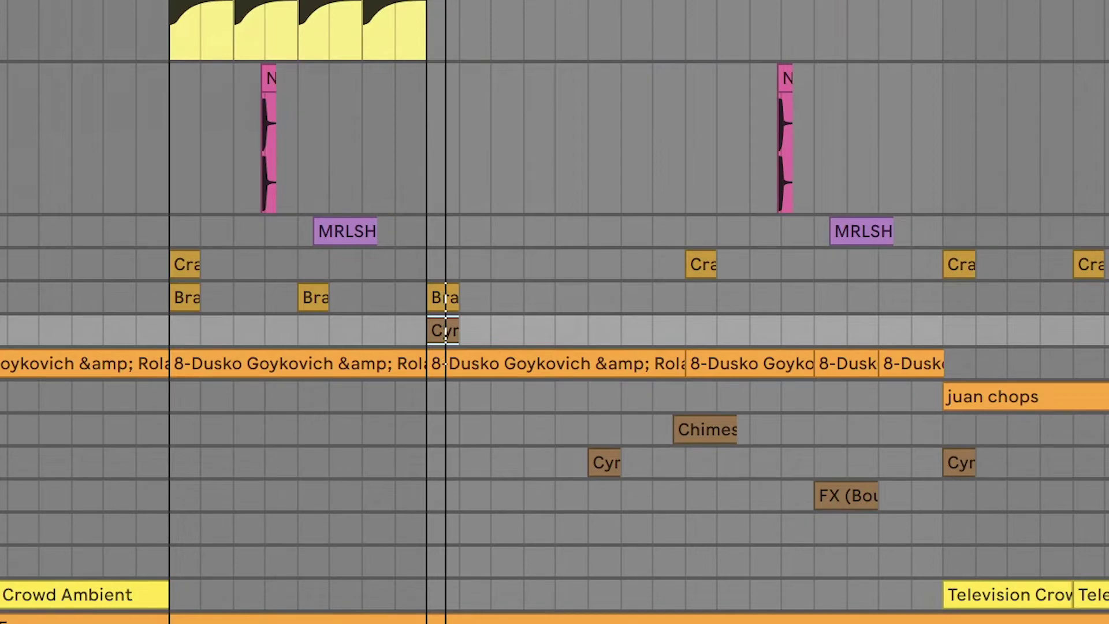
pyautogui.press('space')
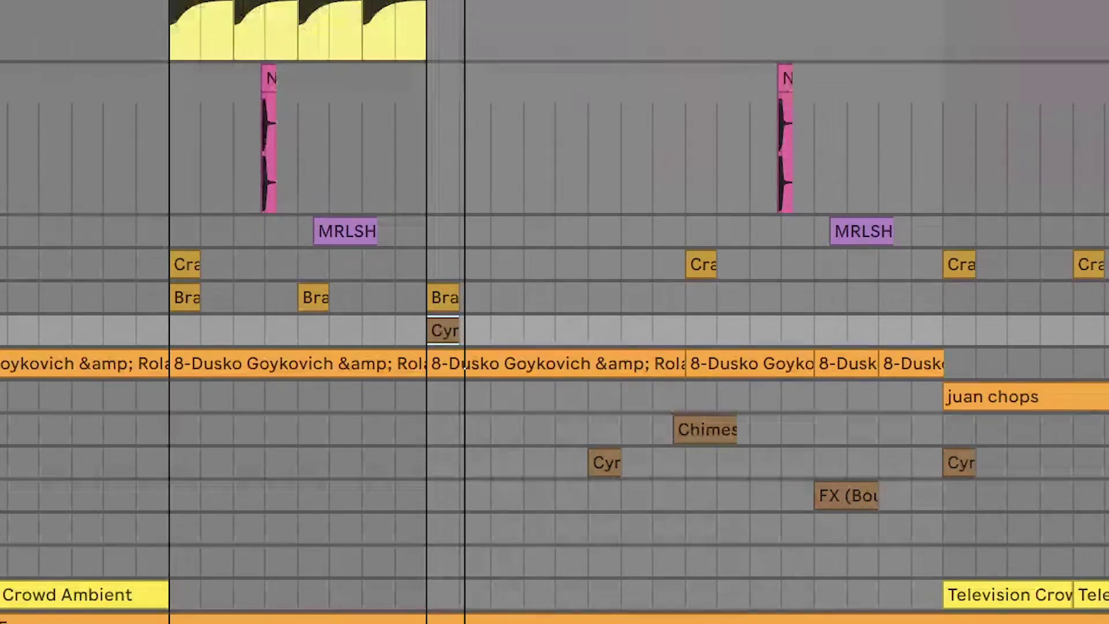
# Play the Chimes clip on the chimes track, then solo the spin track and listen to its first clip.
pyautogui.click(686, 428)
pyautogui.press('space')
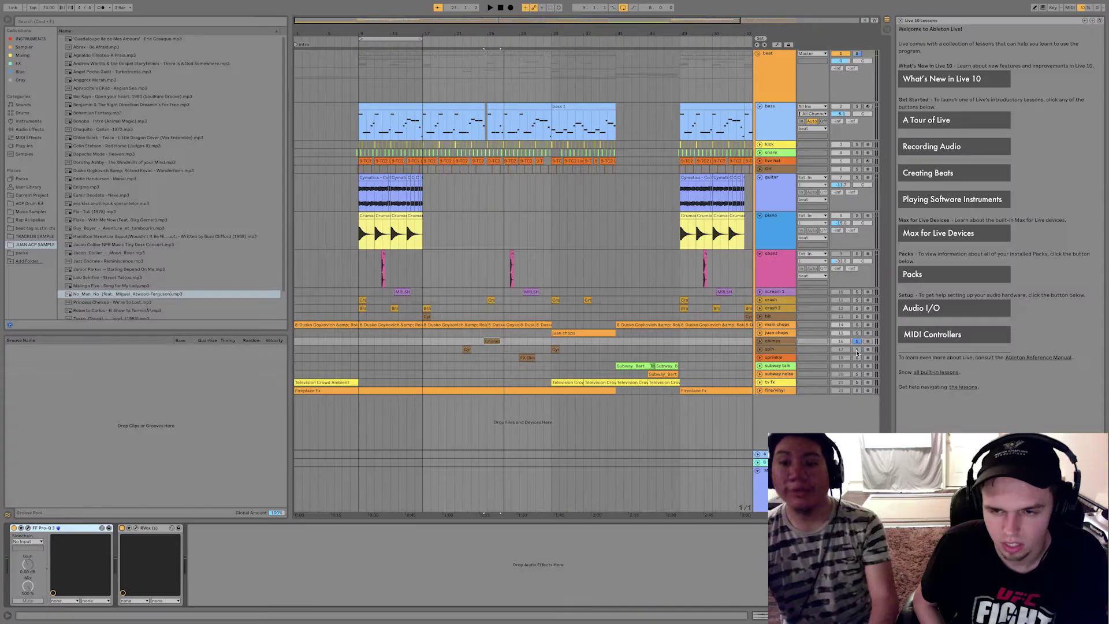
pyautogui.click(857, 349)
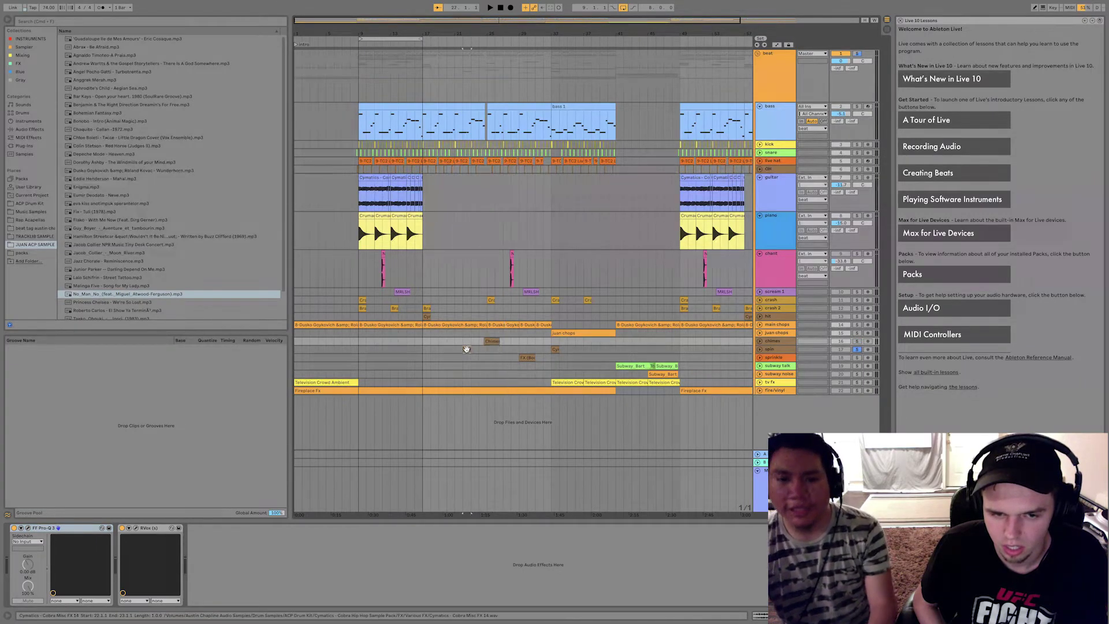
pyautogui.click(466, 350)
pyautogui.press('space')
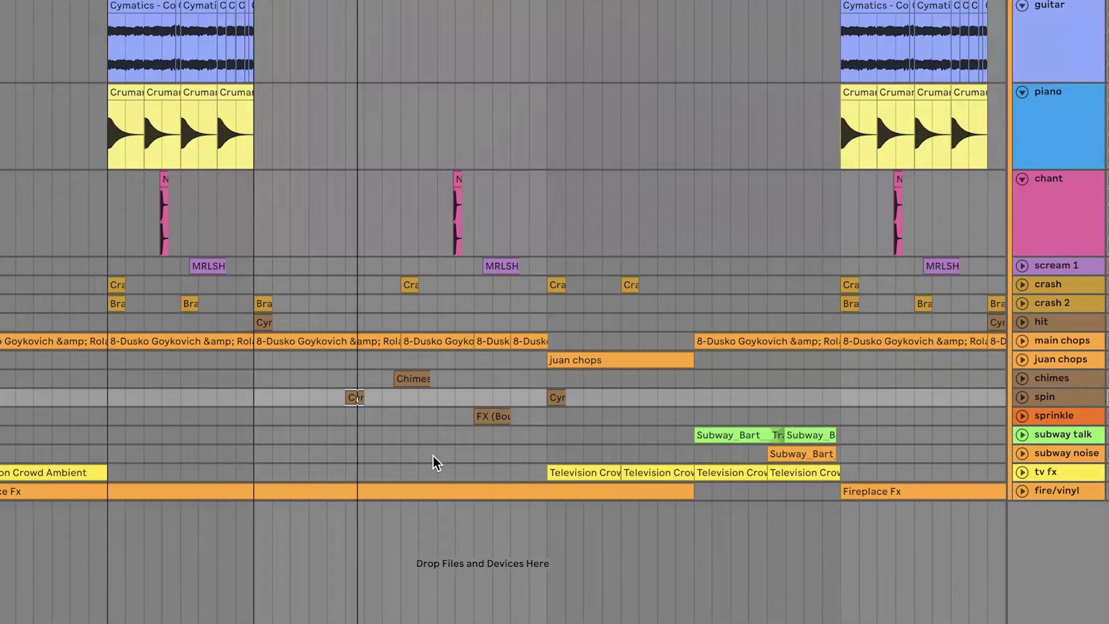
# Play the FX clip on the sprinkle track and the Subway_Bart clip on the subway noise track.
pyautogui.click(498, 419)
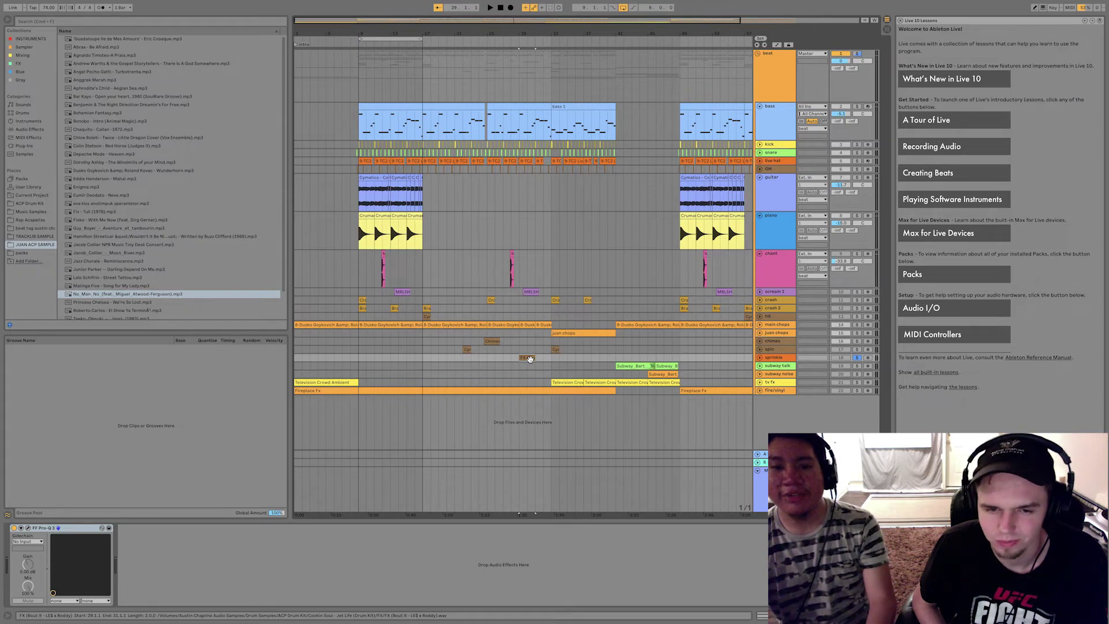
pyautogui.press('space')
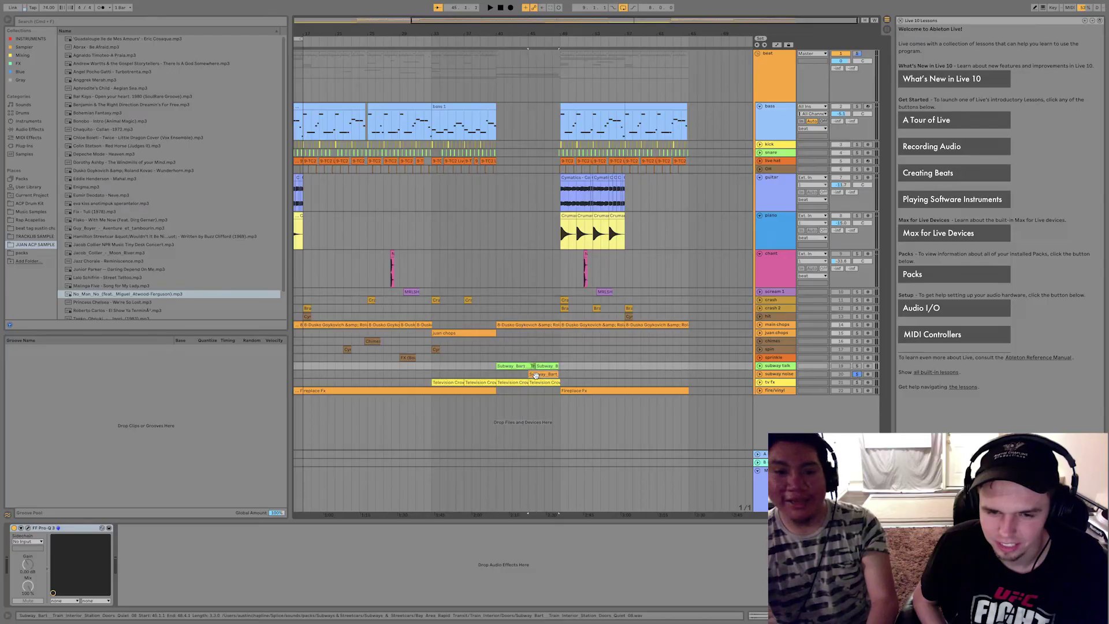
pyautogui.click(536, 375)
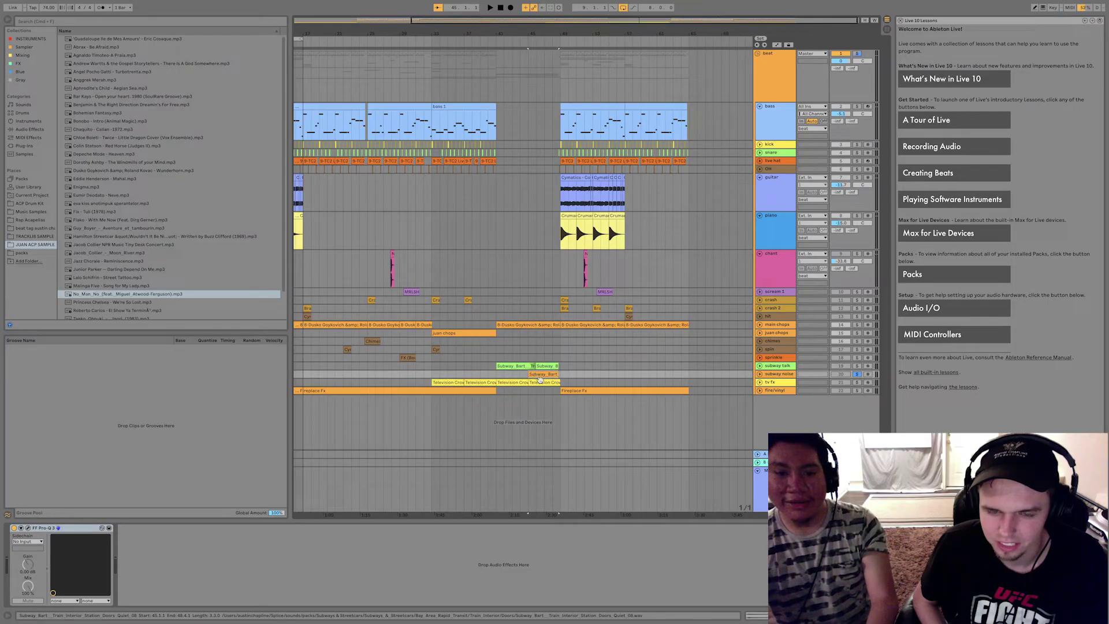
pyautogui.press('space')
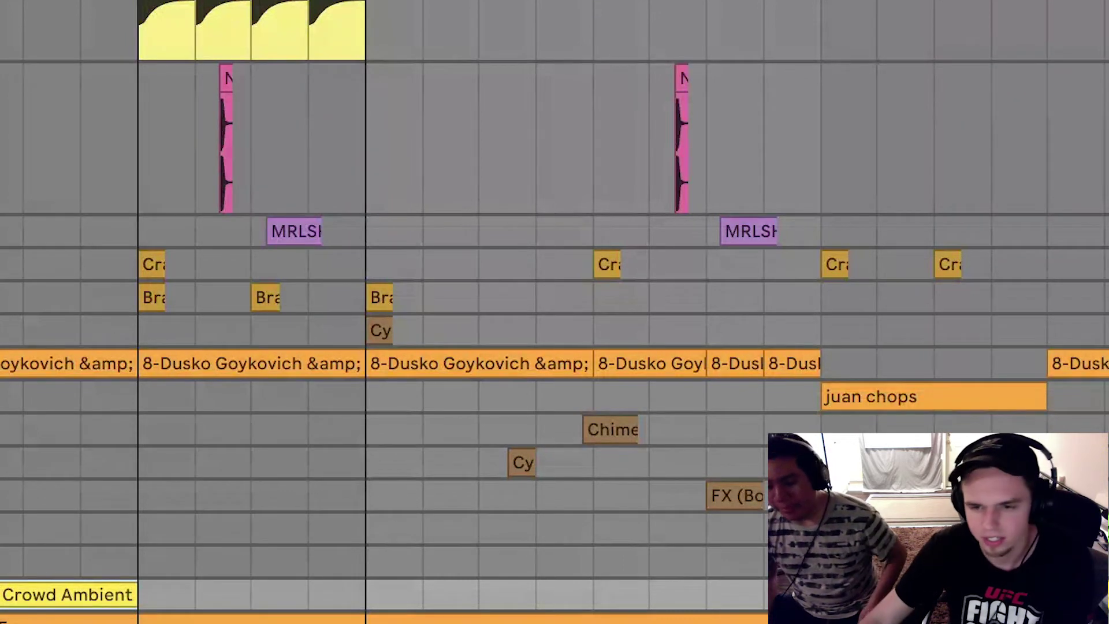
pyautogui.press('u')
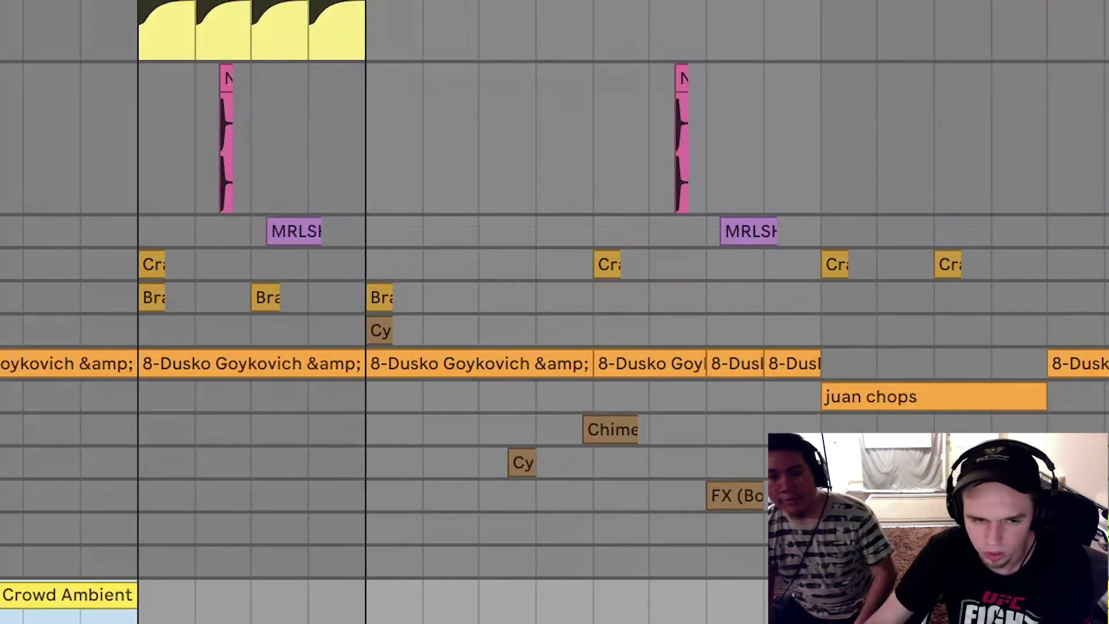